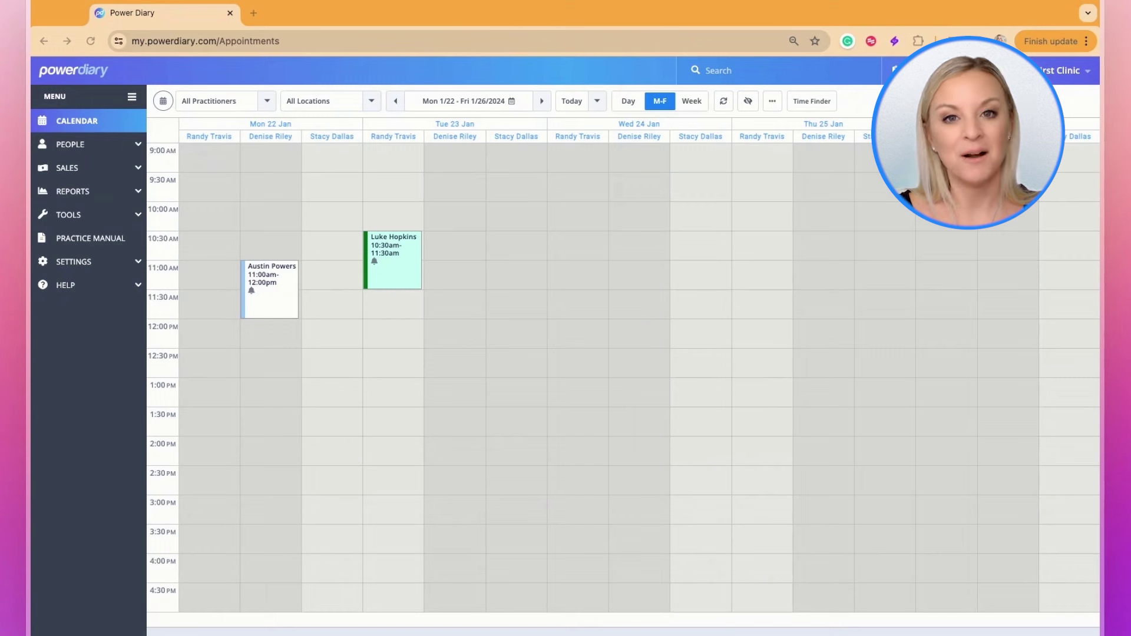
Open the Automations page under Settings > Configuration to list the Unpaid Invoice and Patient Satisfaction automations.
click(86, 265)
click(87, 288)
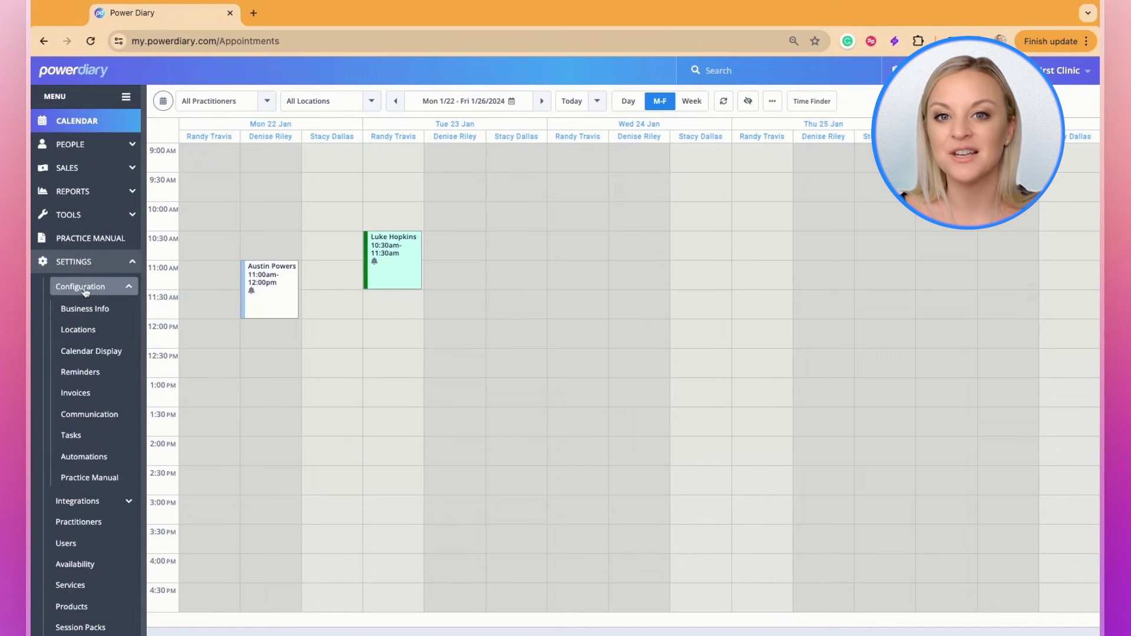
click(89, 464)
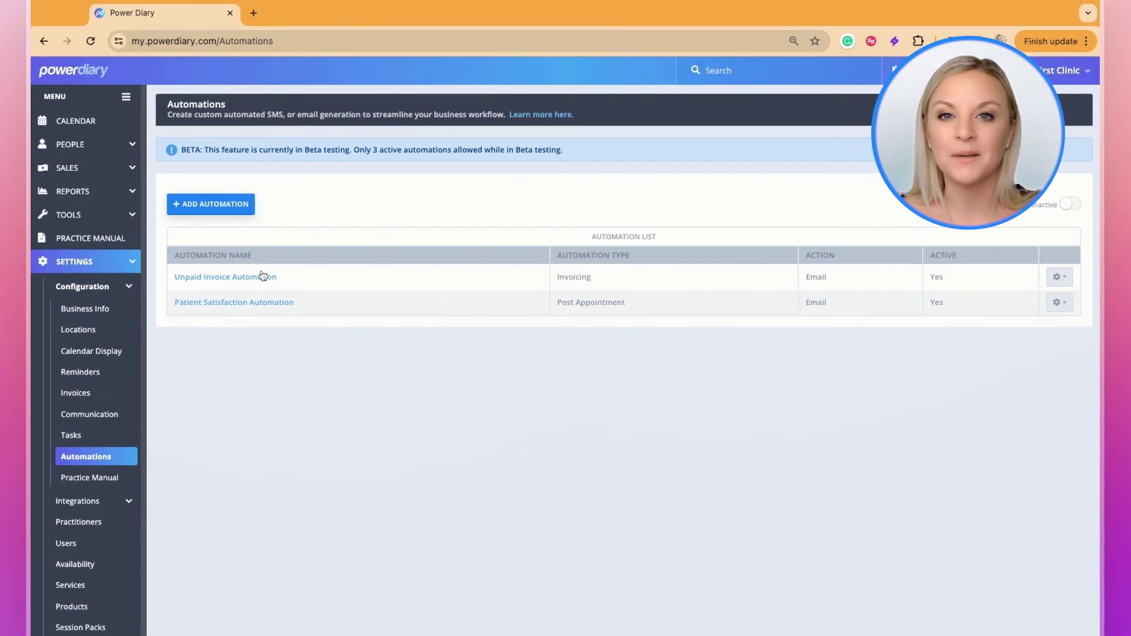
Open Tools > Communication > Templates and scroll down to the Unpaid Invoice Template - Automation entry.
scroll(88, 215, down, 1)
click(87, 214)
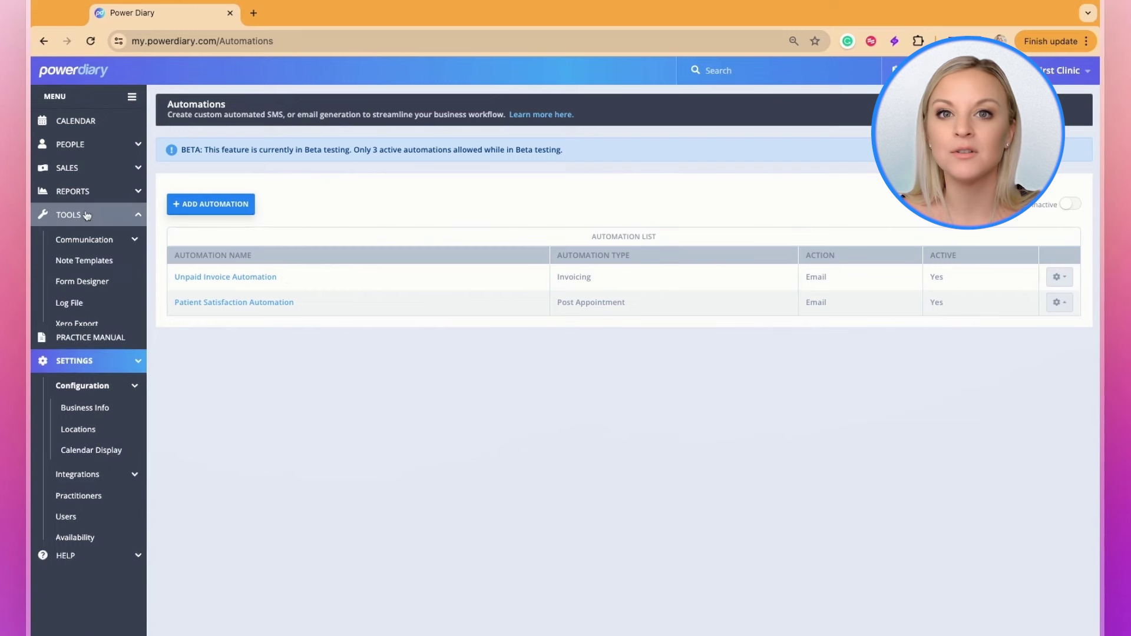
click(83, 242)
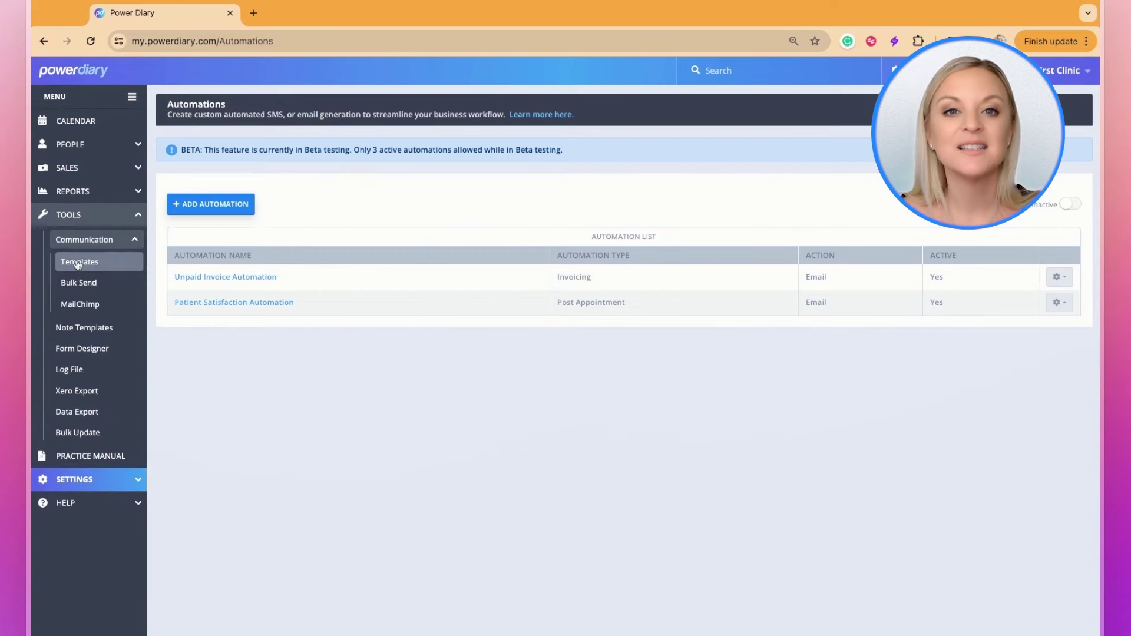
click(80, 261)
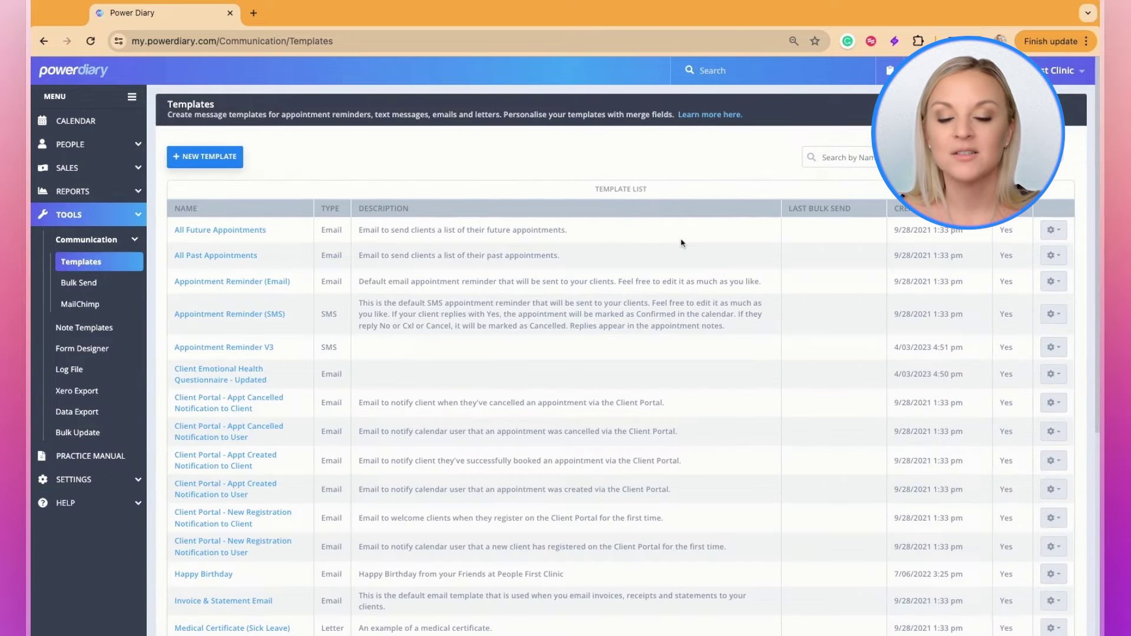
scroll(290, 324, down, 2)
scroll(290, 323, down, 2)
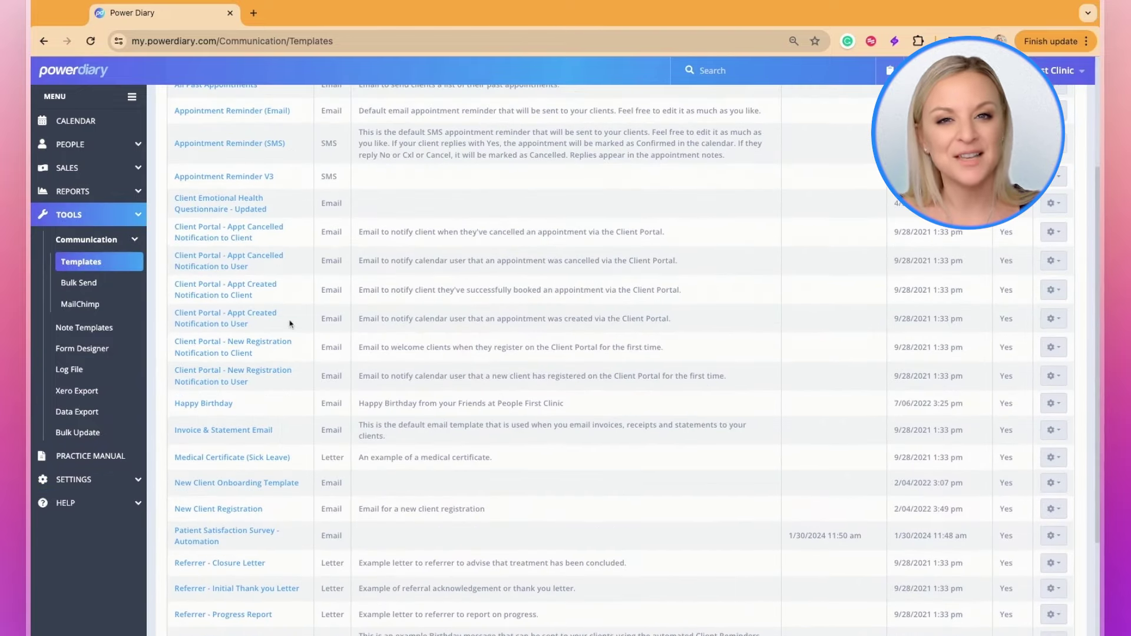
scroll(292, 321, down, 3)
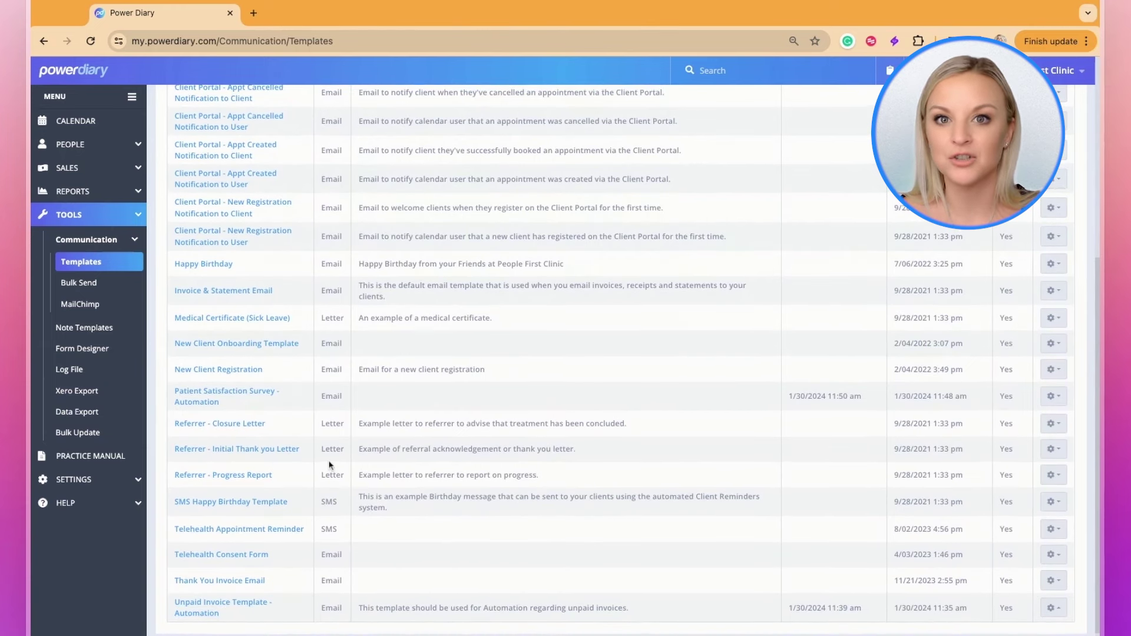
scroll(330, 465, down, 1)
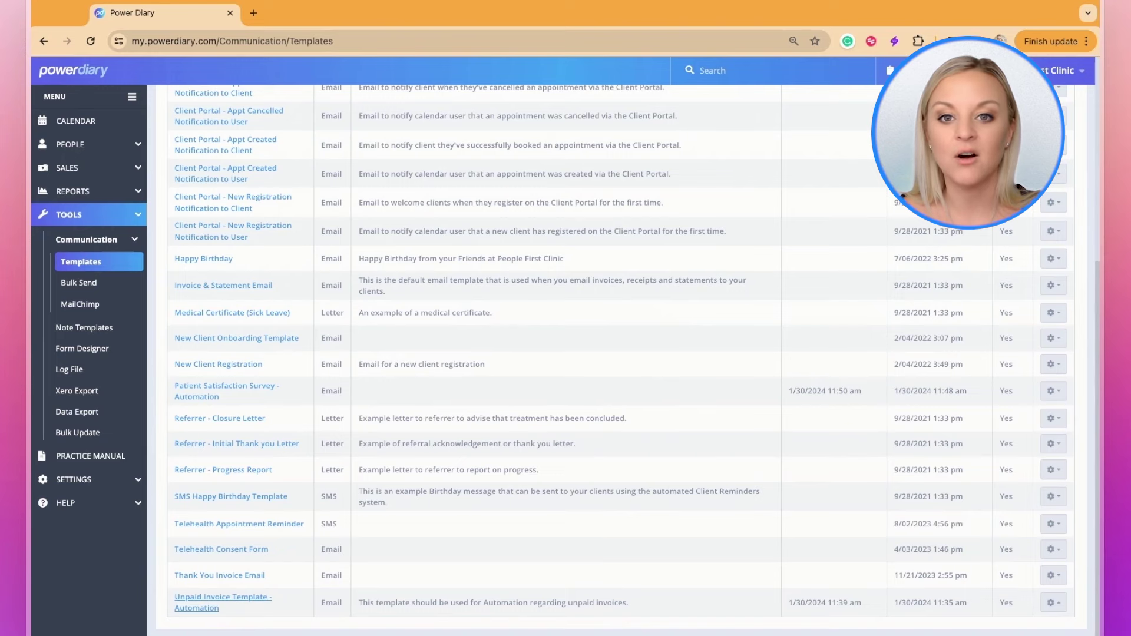
Open the Unpaid Invoice Template - Automation, check its {InvoicePDFLink} merge field and available fields, and save.
click(223, 598)
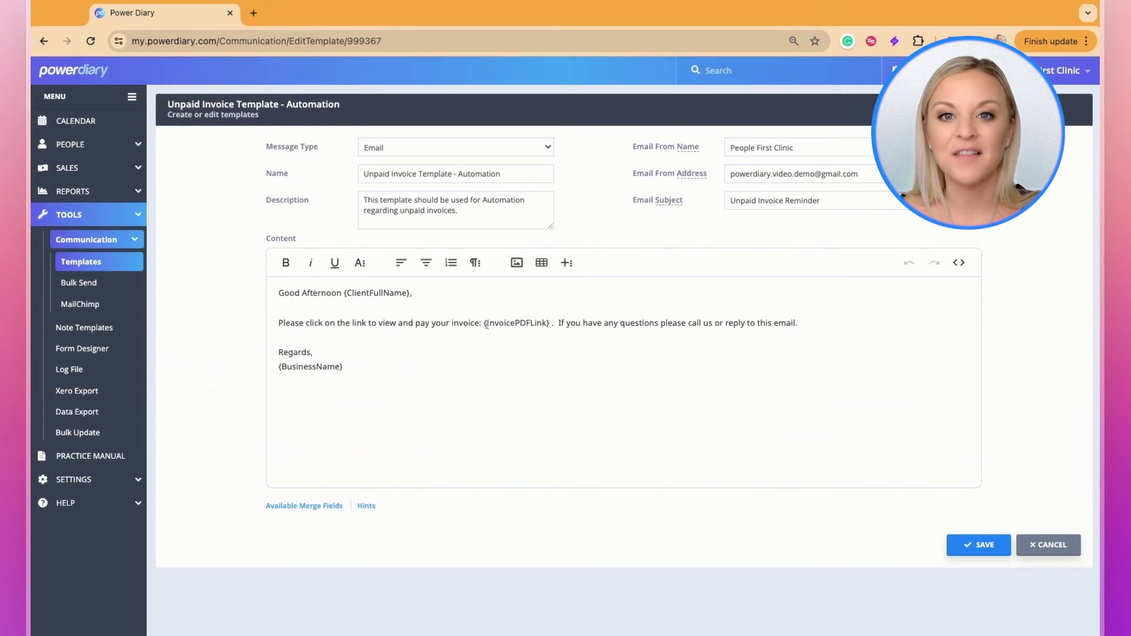
drag(485, 324, 562, 324)
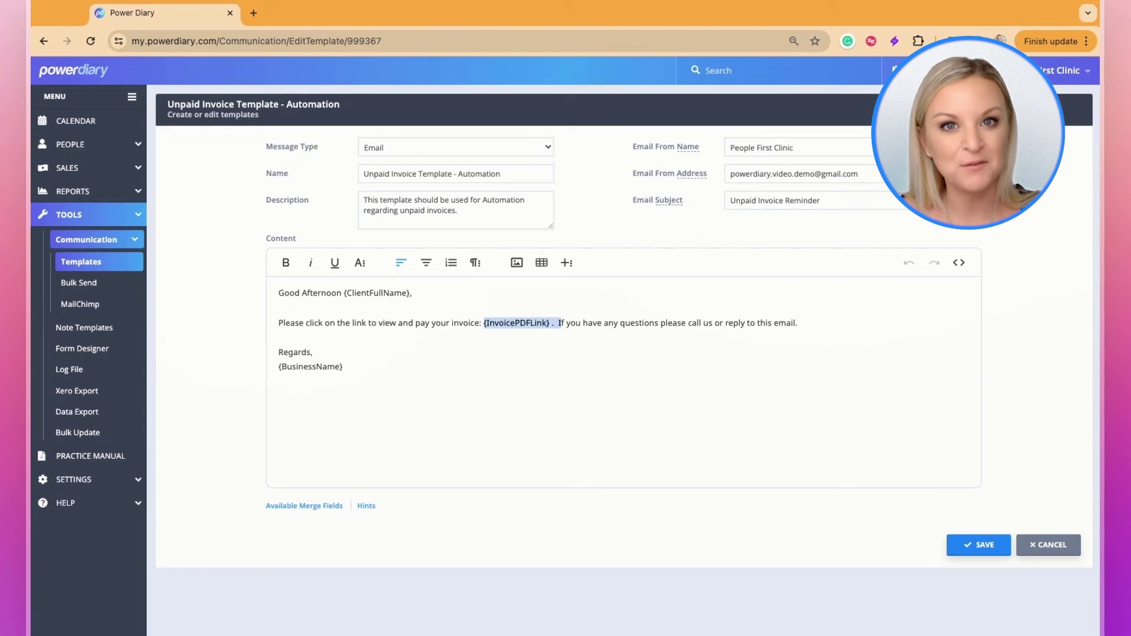
click(483, 323)
drag(483, 324, 556, 326)
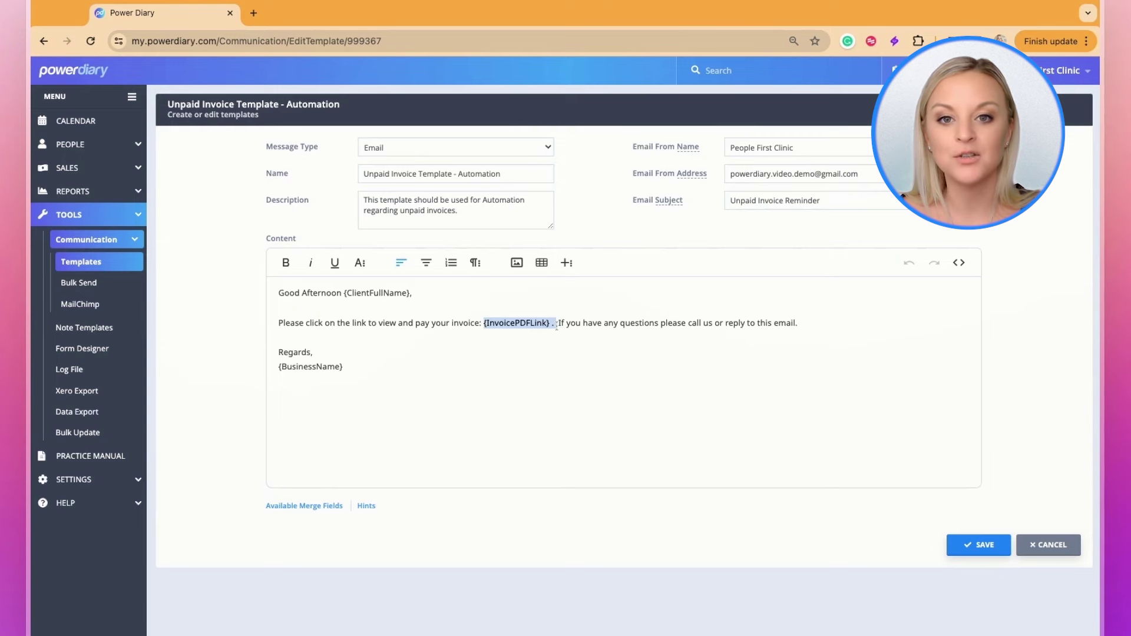
click(328, 508)
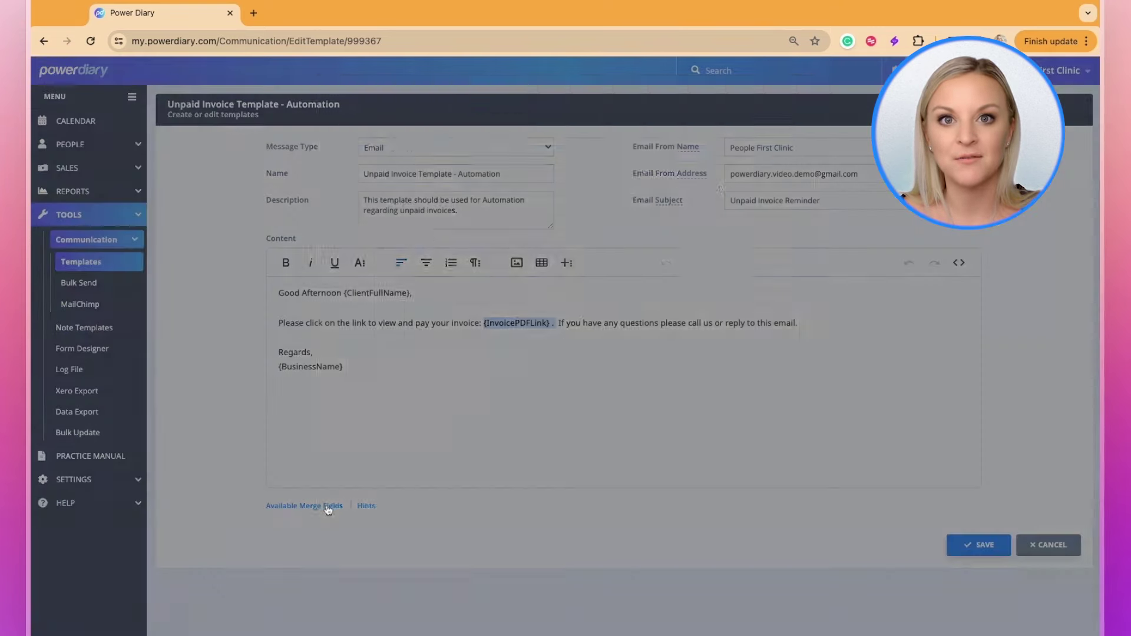
click(800, 93)
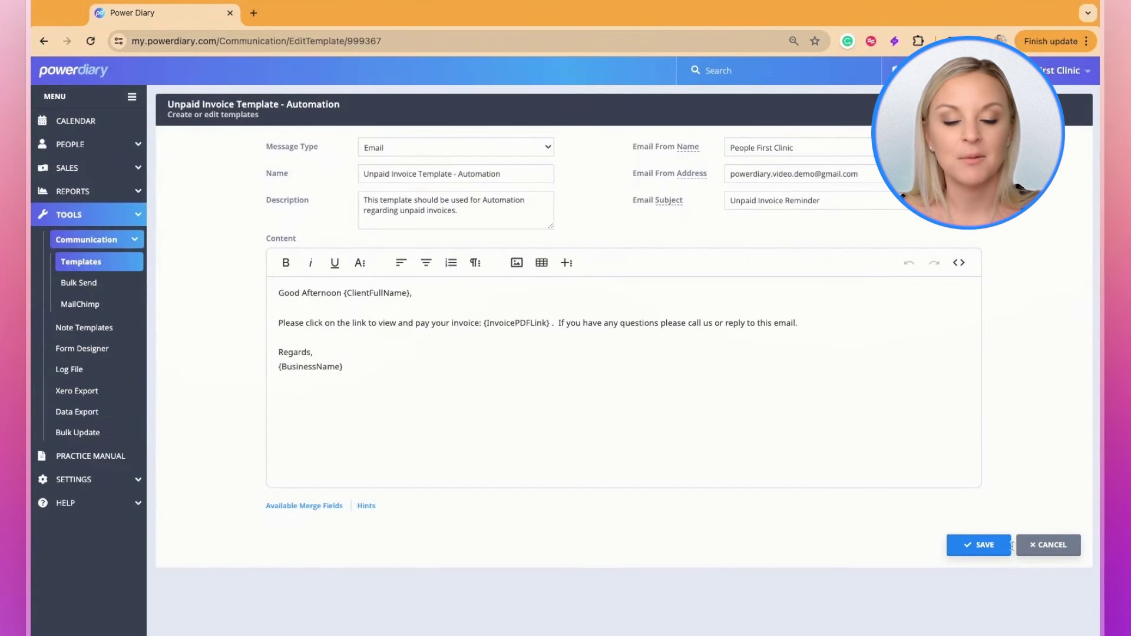
click(976, 545)
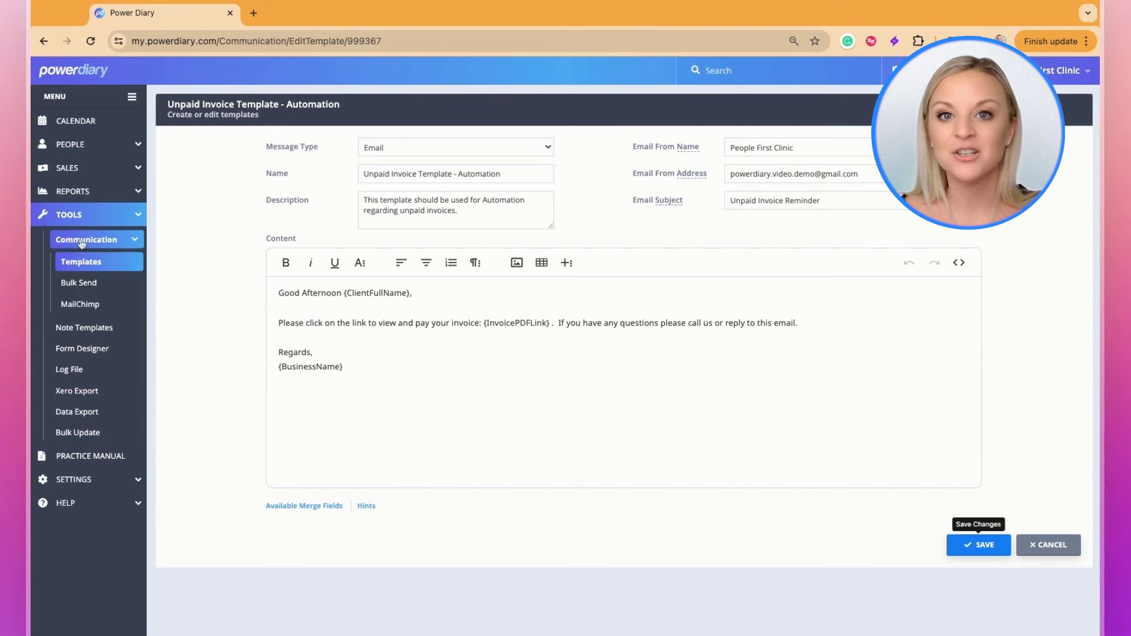
Return to the Automations page under Settings > Configuration.
click(92, 218)
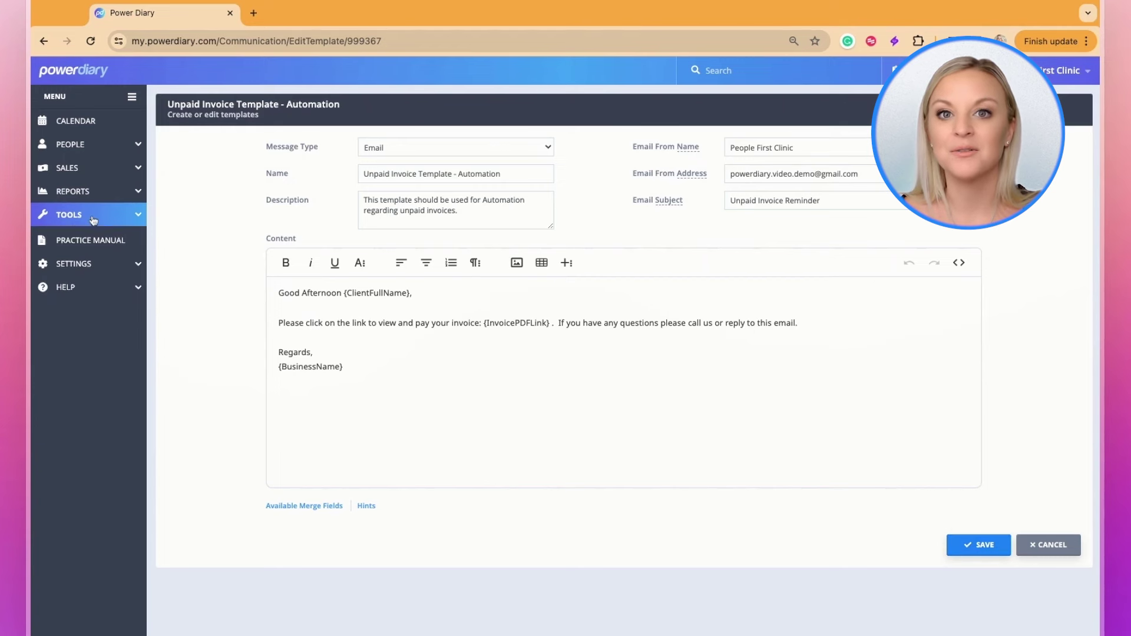
click(84, 263)
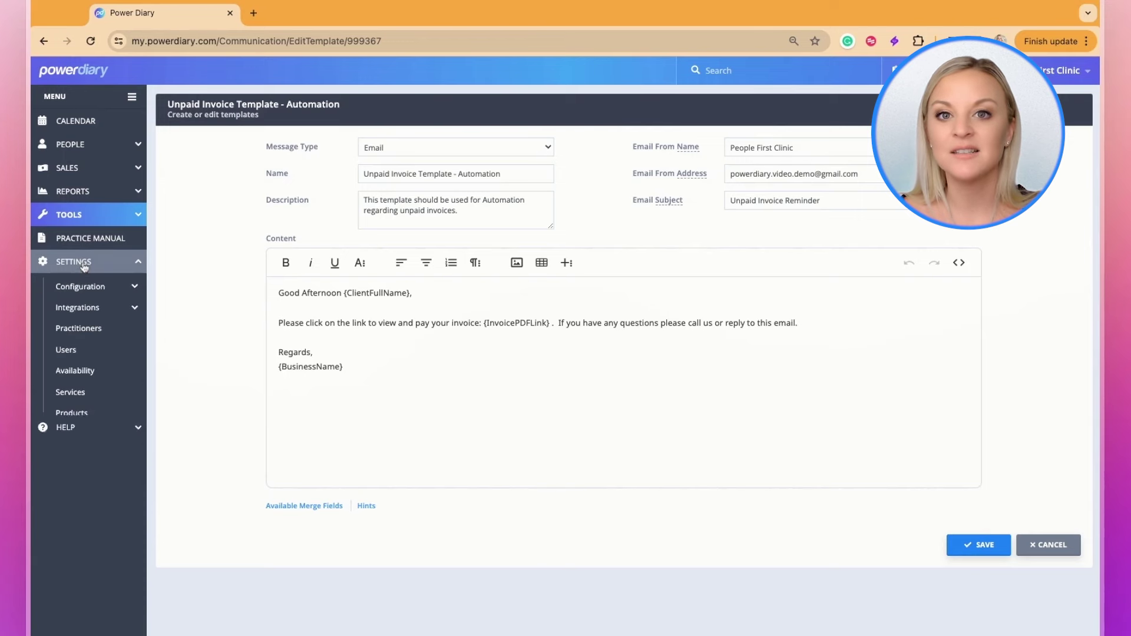
click(80, 288)
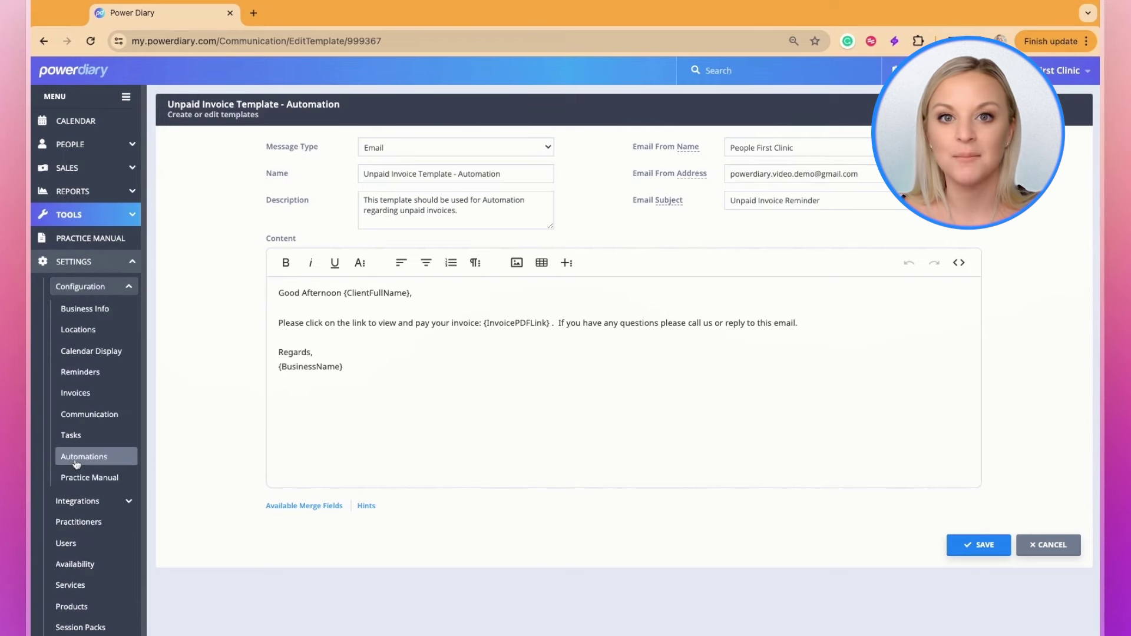
click(82, 457)
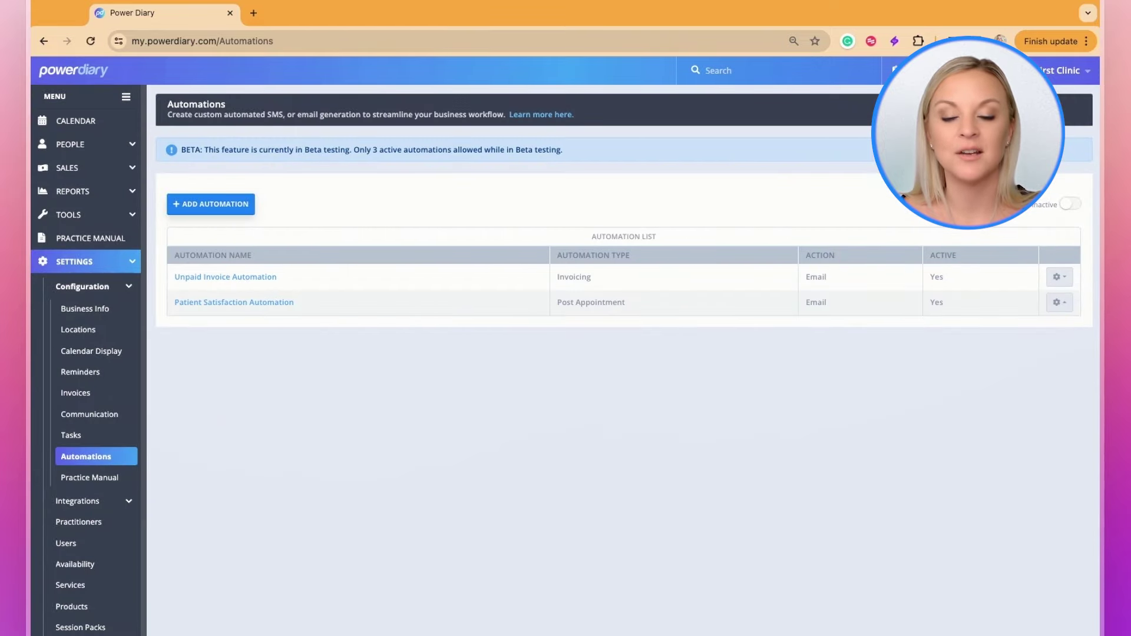
Save the Unpaid Invoice Automation with Invoicing type and the unpaid invoice template, 7 days after invoice date.
click(226, 277)
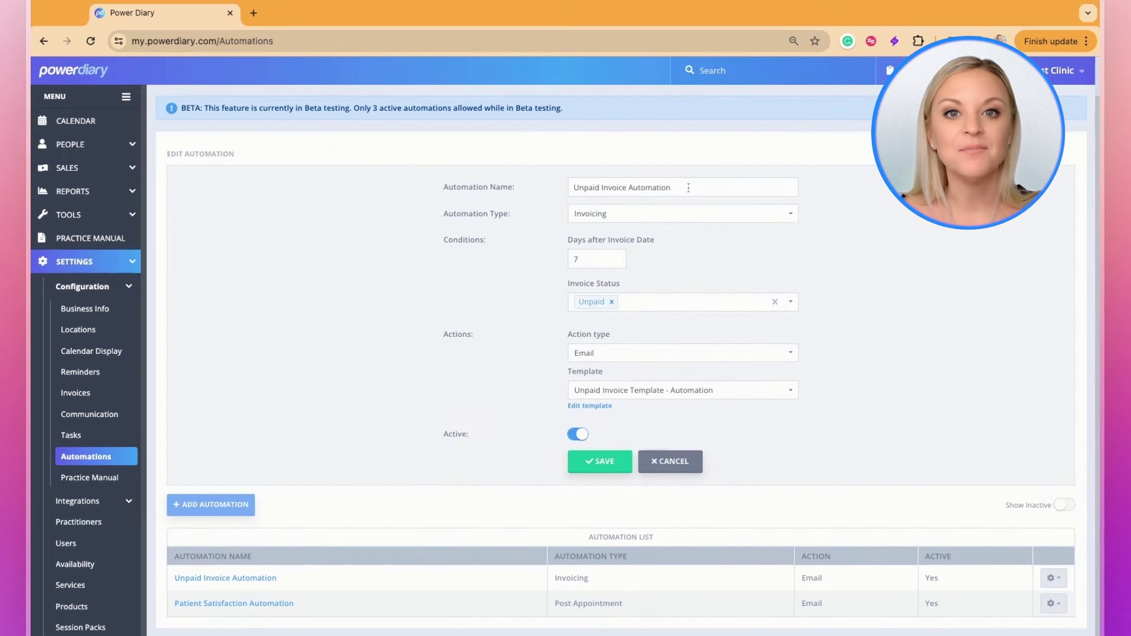
click(630, 218)
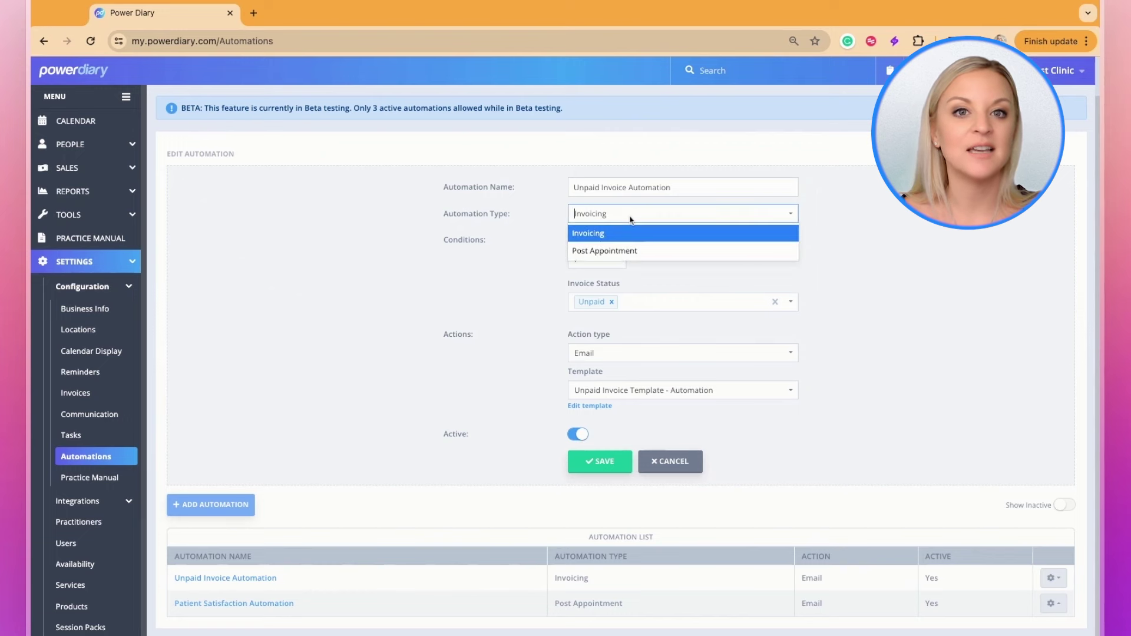
click(630, 220)
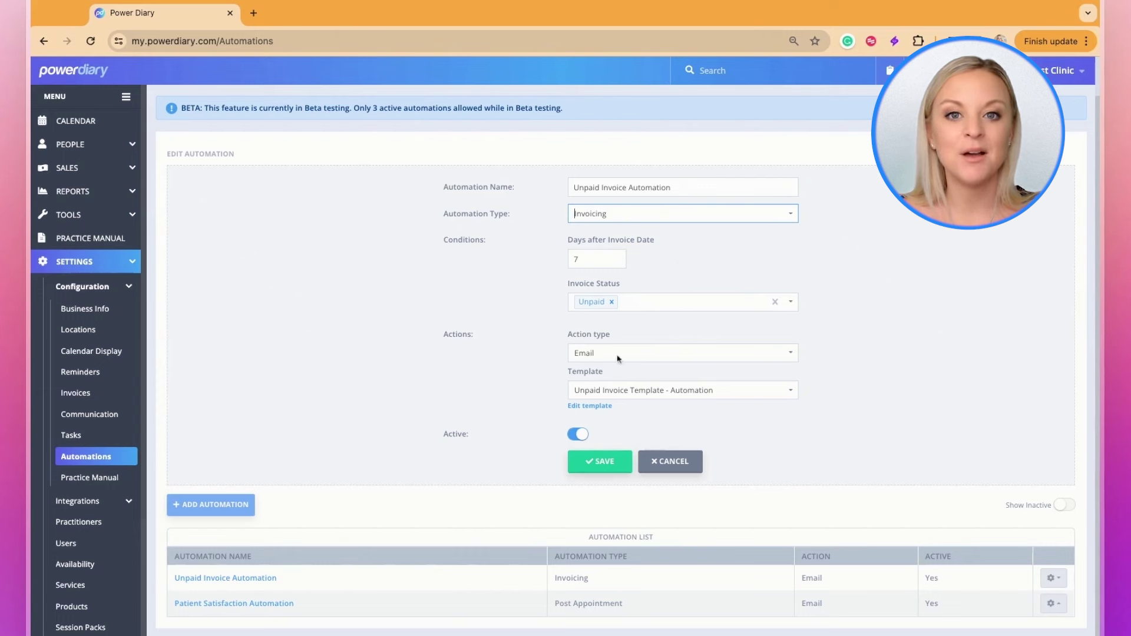
click(692, 392)
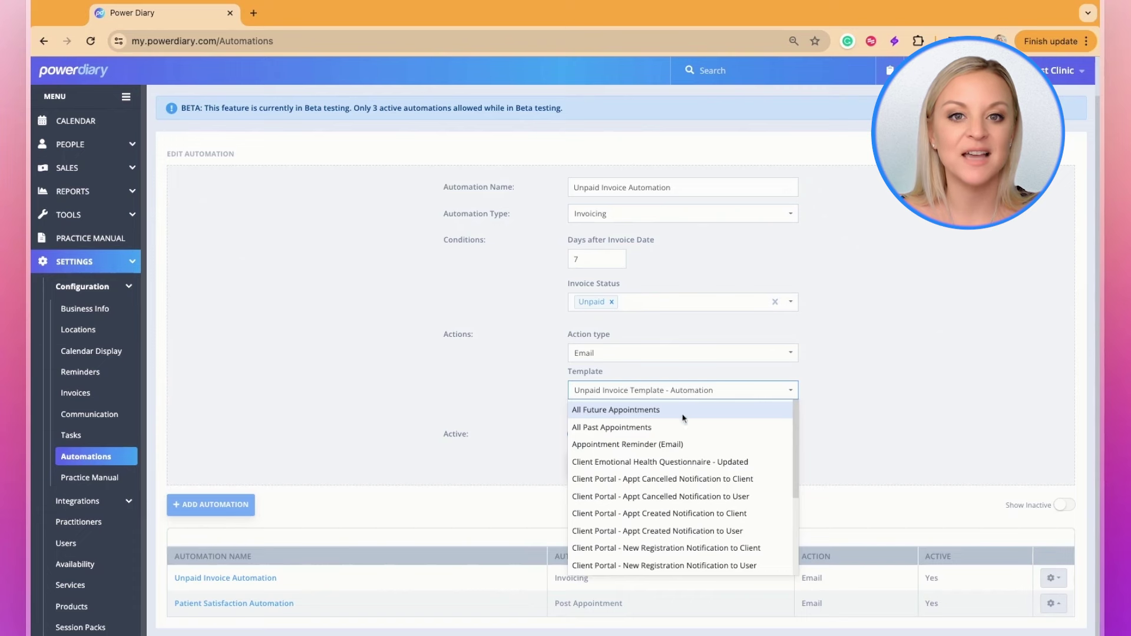
click(937, 375)
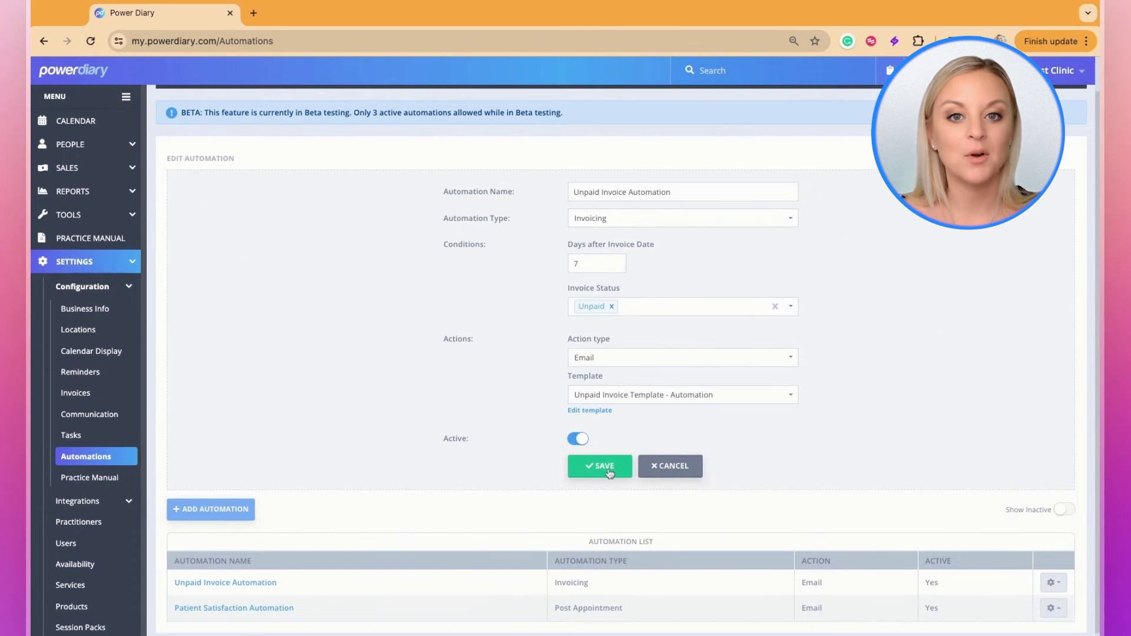
click(610, 469)
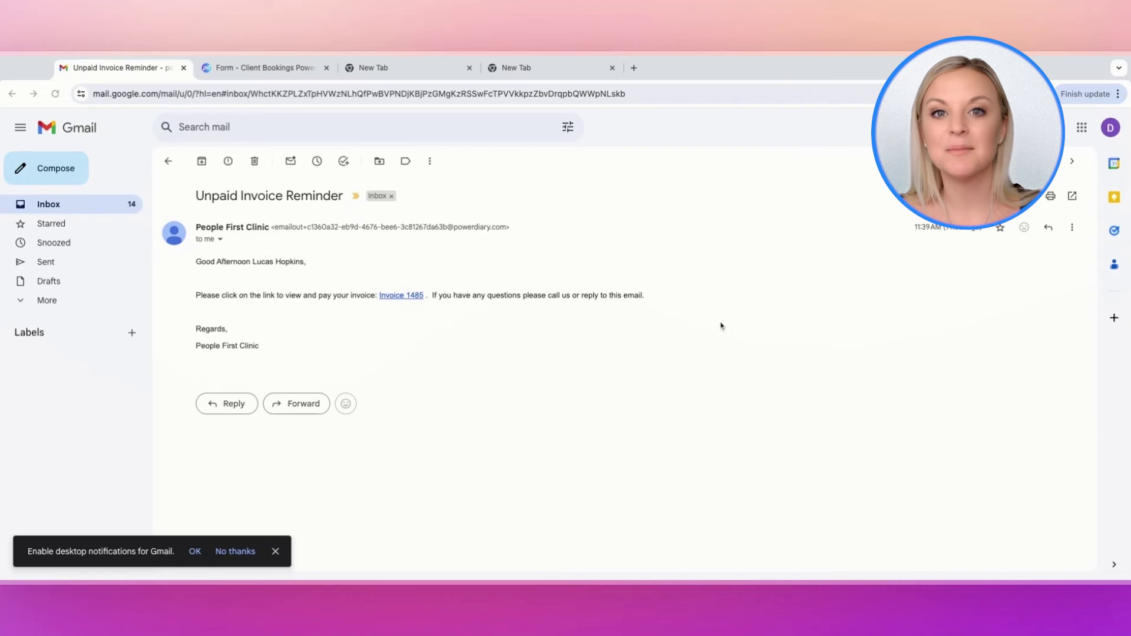
Open the invoice from the Unpaid Invoice Reminder email's link in the client portal.
click(409, 296)
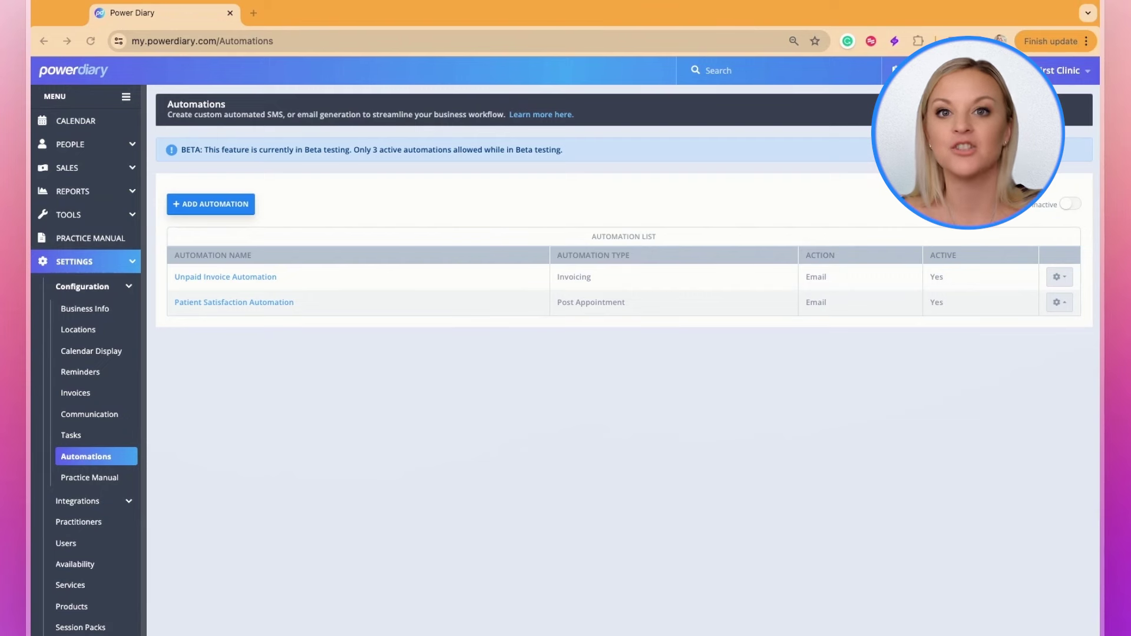
Add a new automation named 'Patient Satisfaction - V2 - Automation'.
click(199, 205)
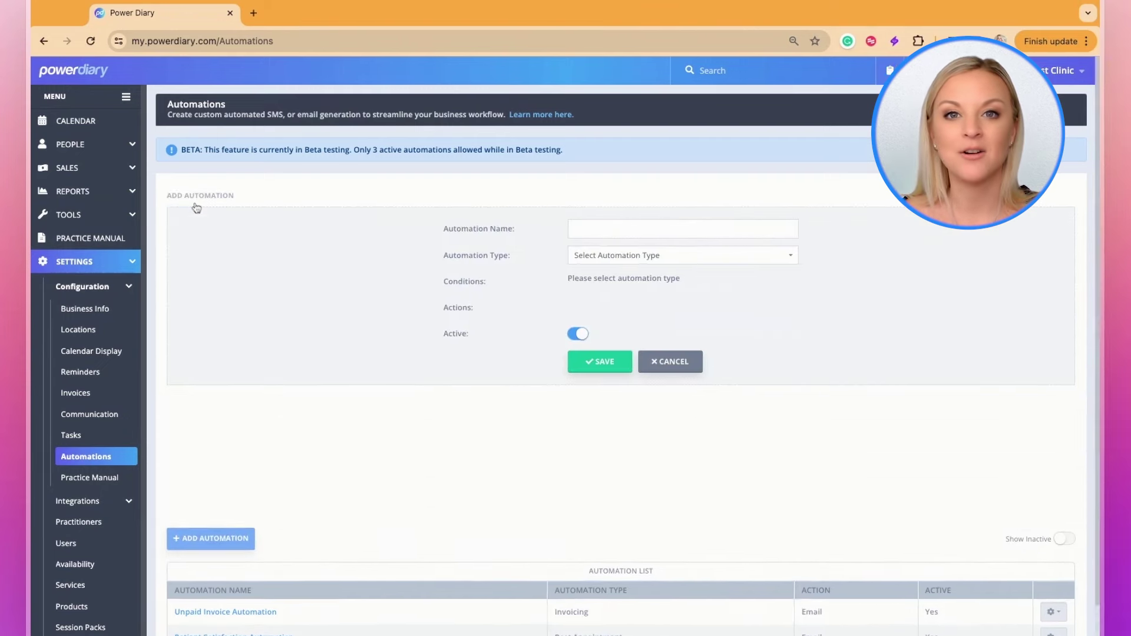
click(600, 224)
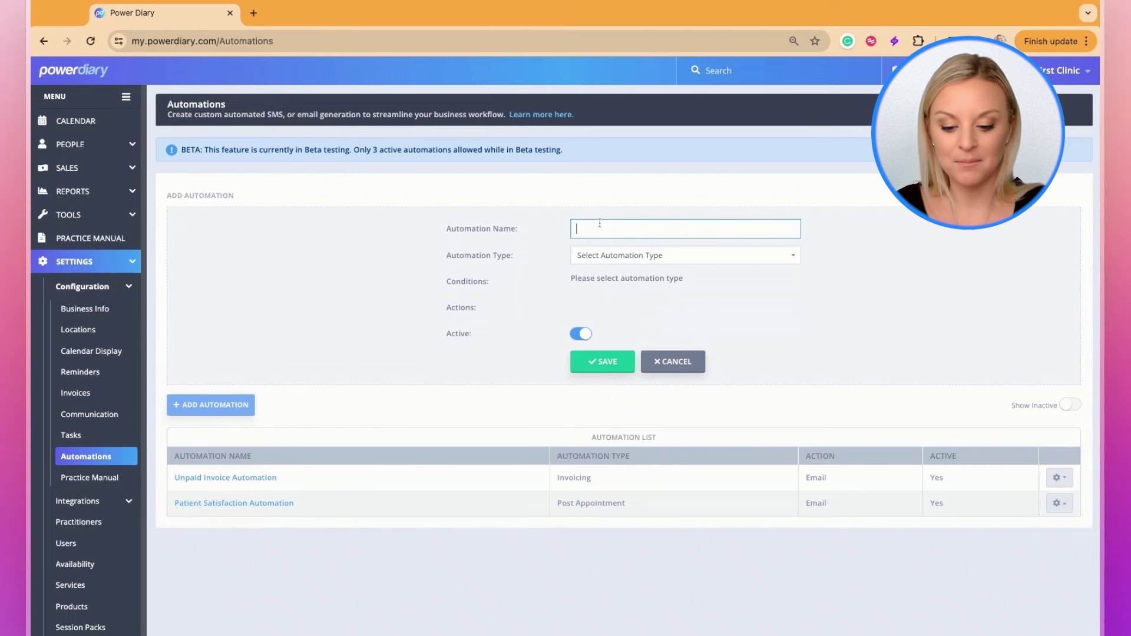
text(Patien)
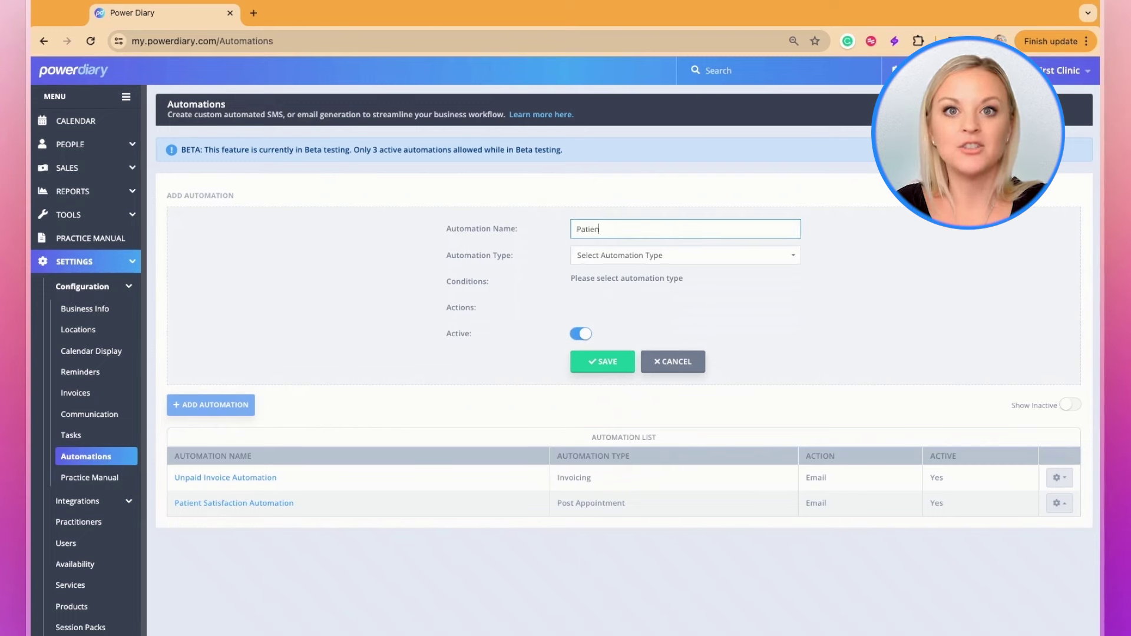
text(t Satisfa)
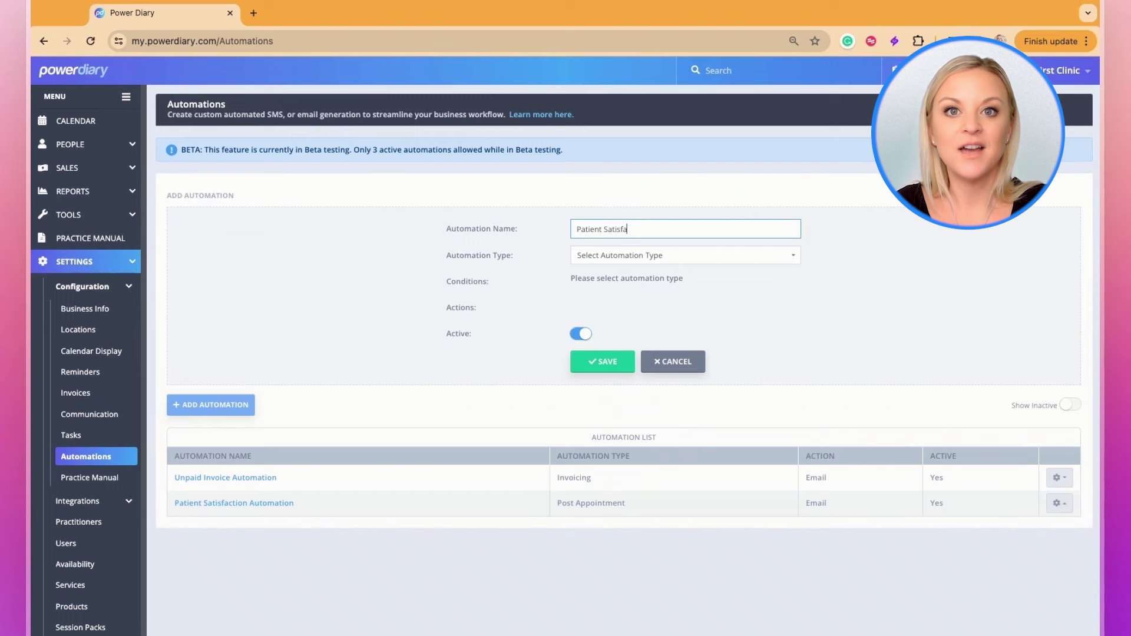
text(ction - V2 )
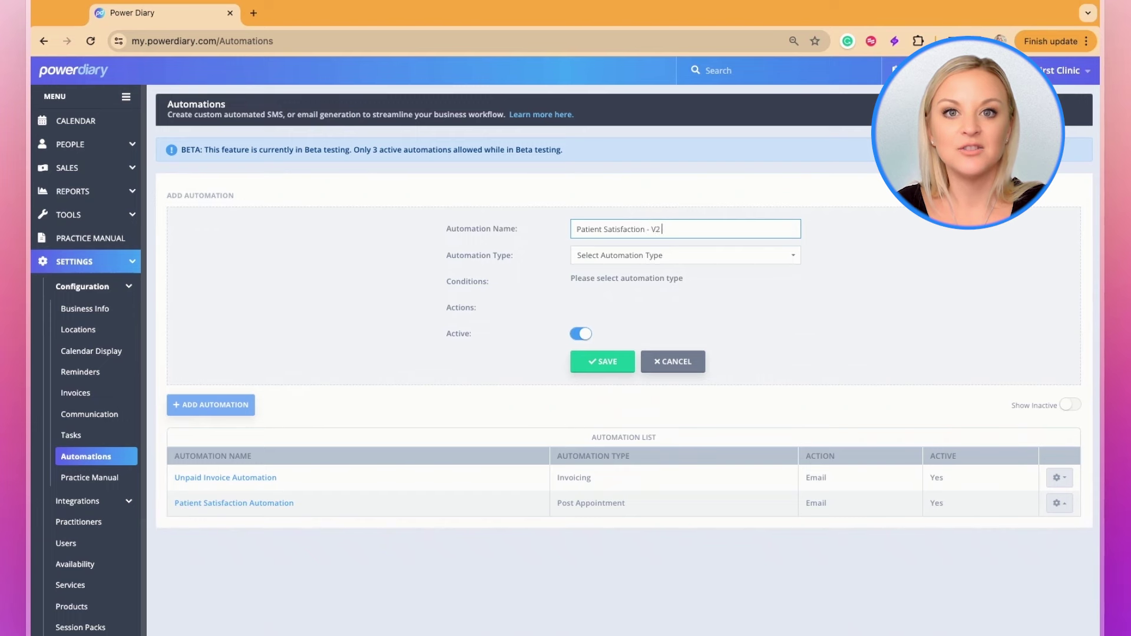
text(- Au)
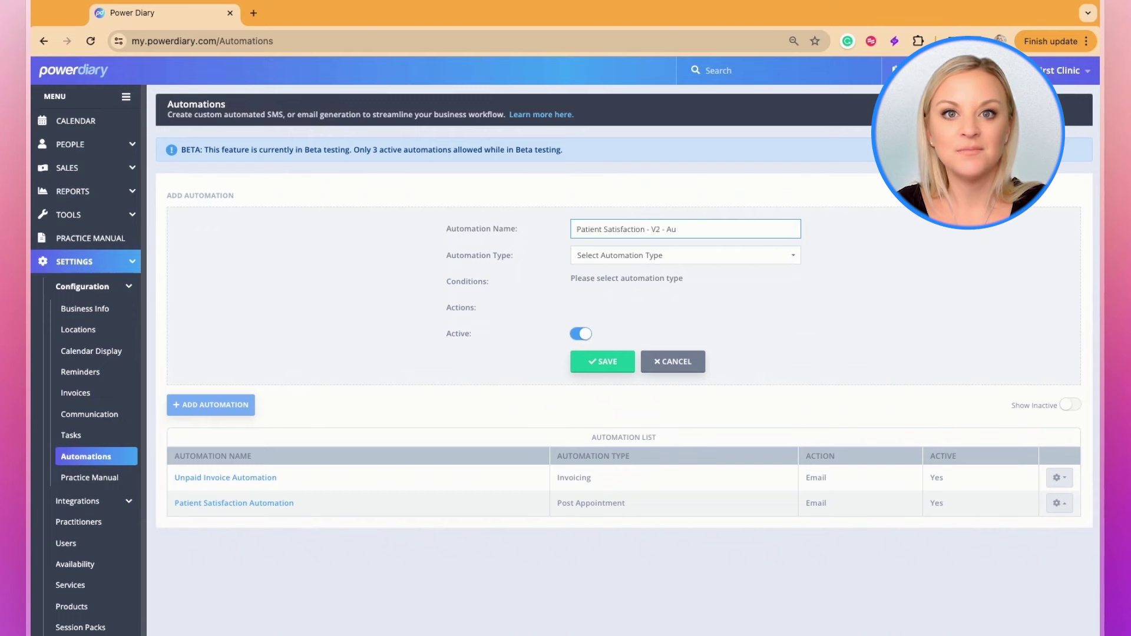
text(tomation)
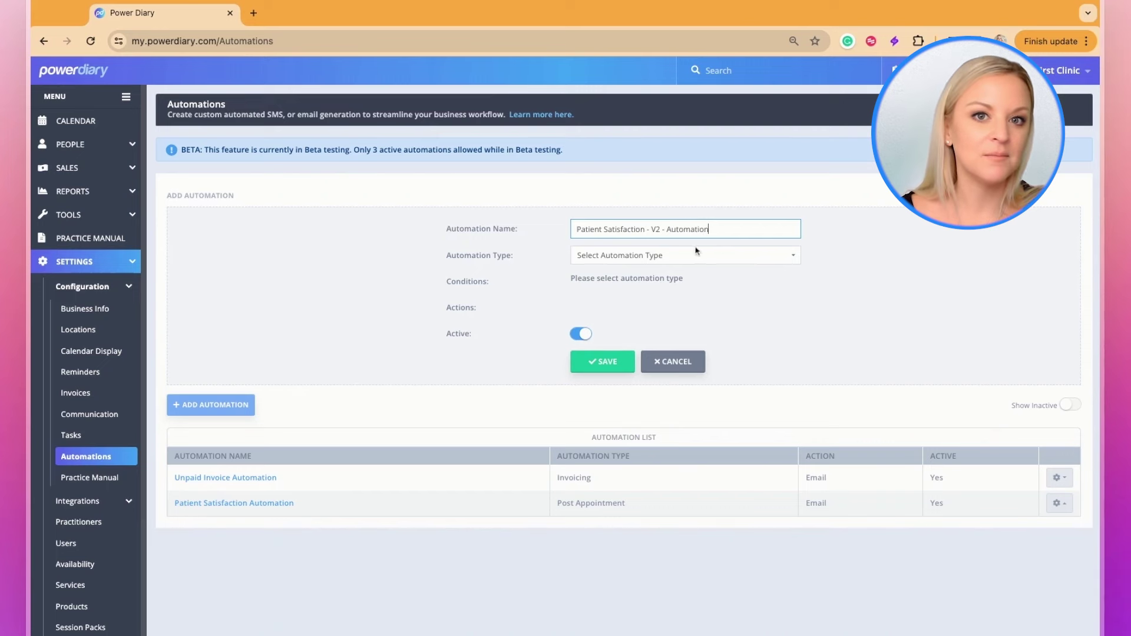
click(676, 259)
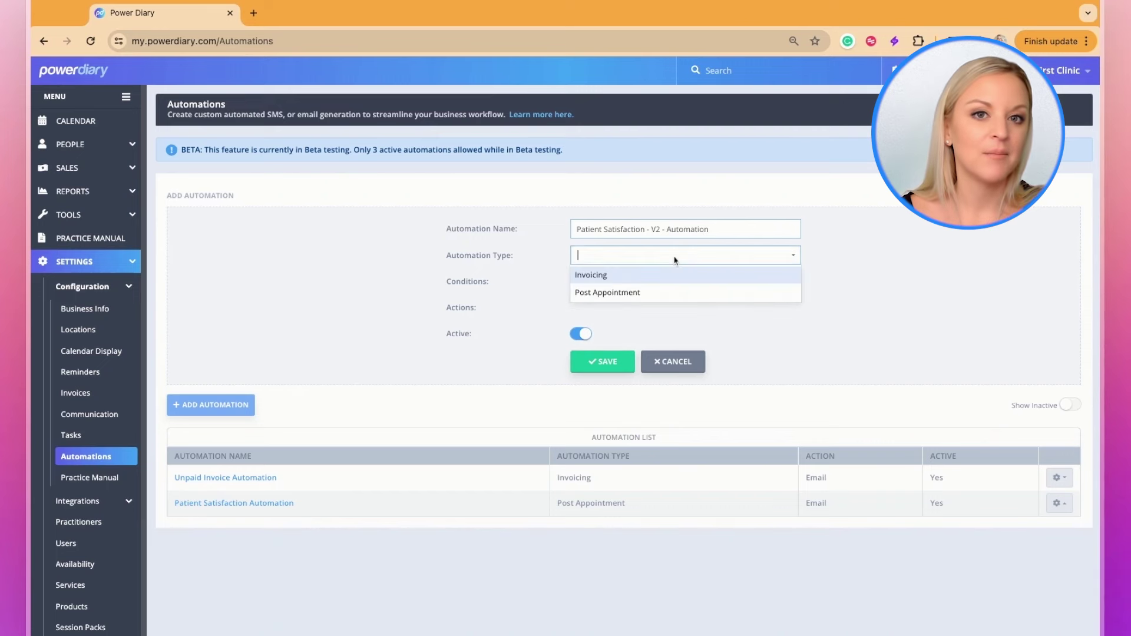
Make it a Post Appointment automation running 2 days after Completed appointments, for all locations and services.
click(647, 294)
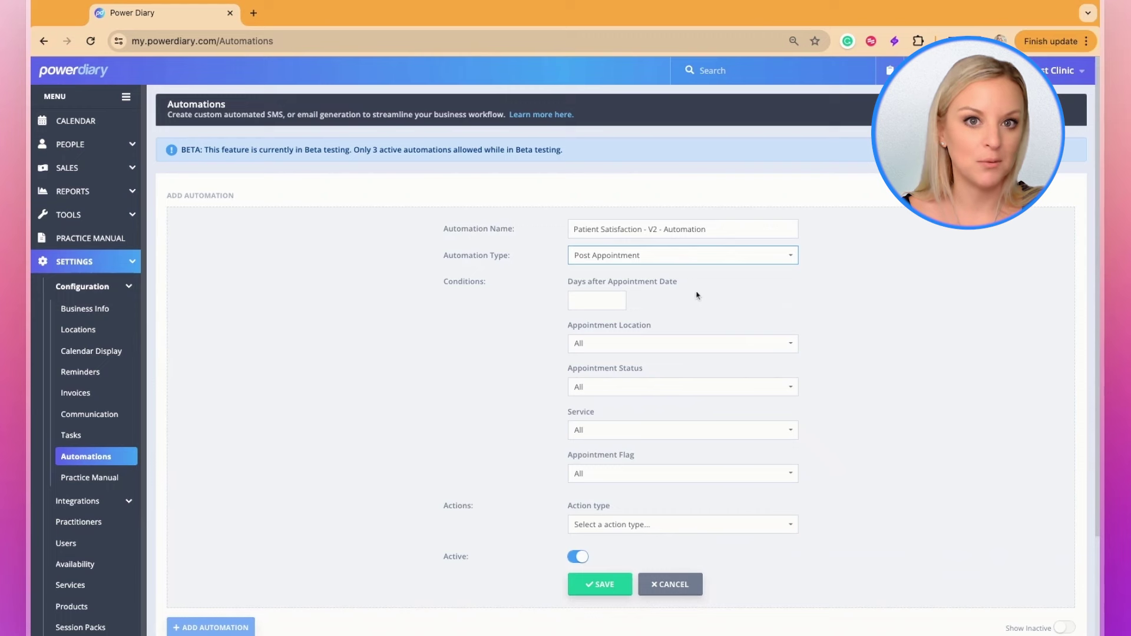
click(590, 302)
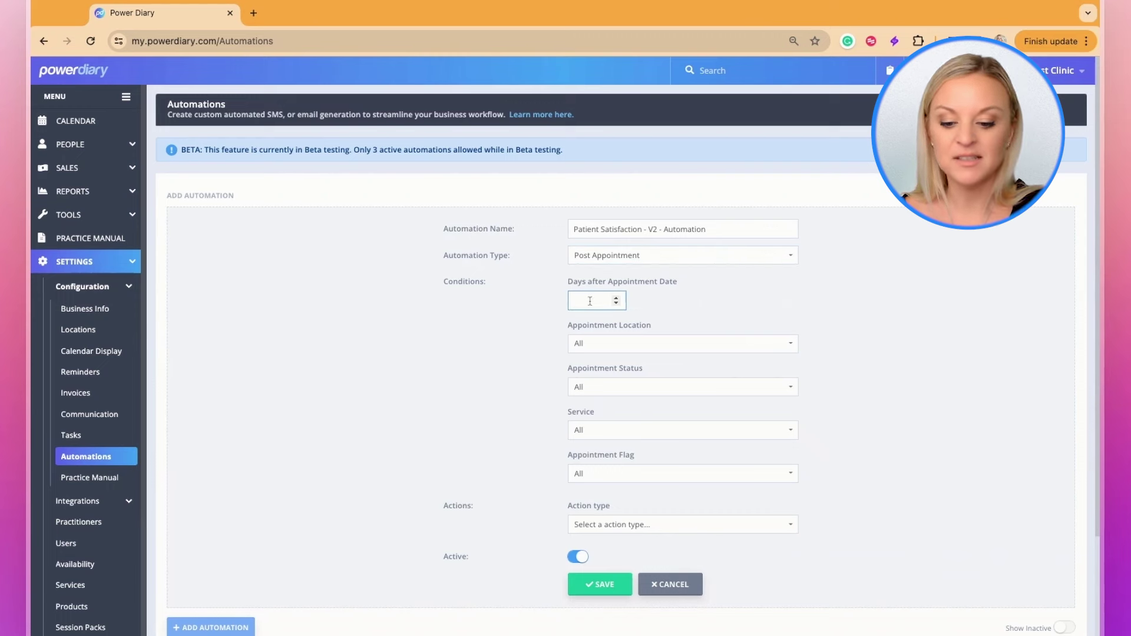
text(2)
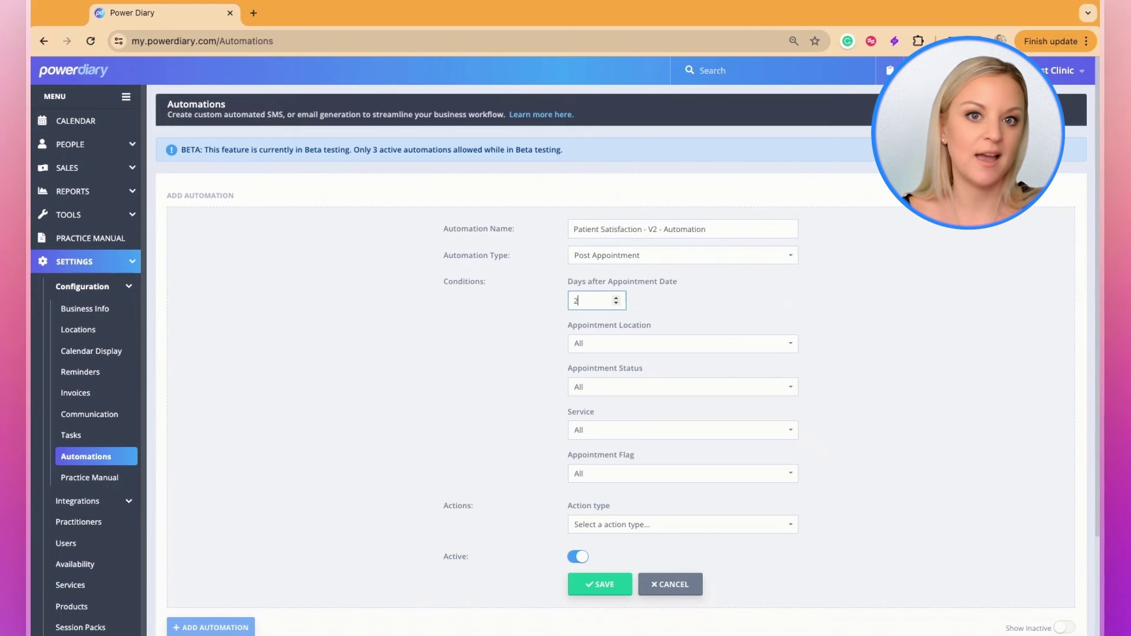
click(625, 344)
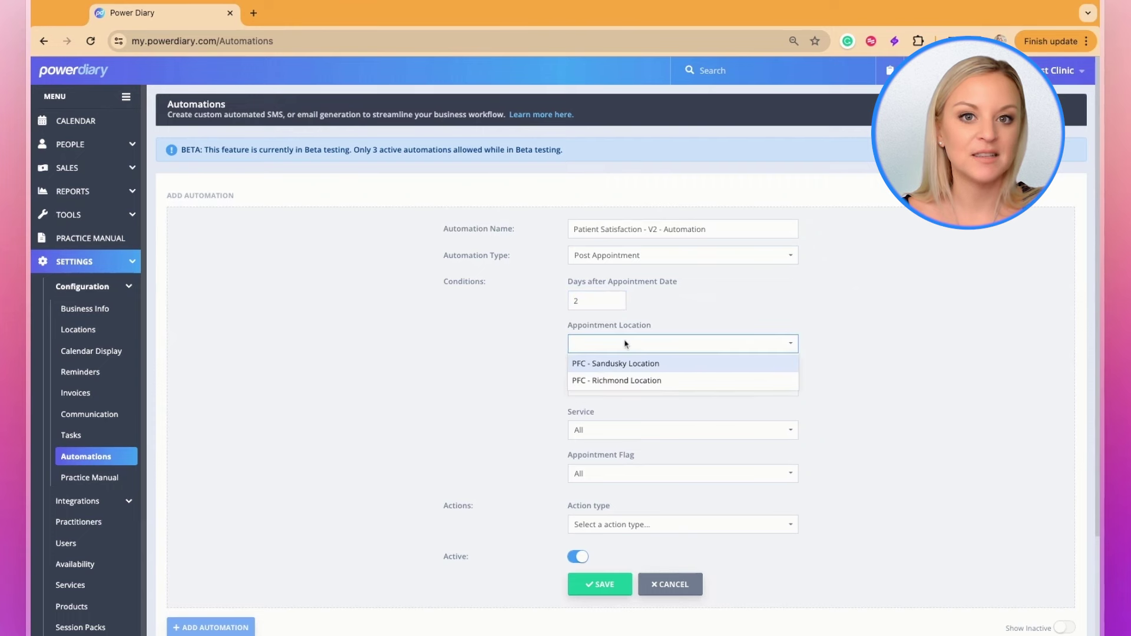
click(631, 346)
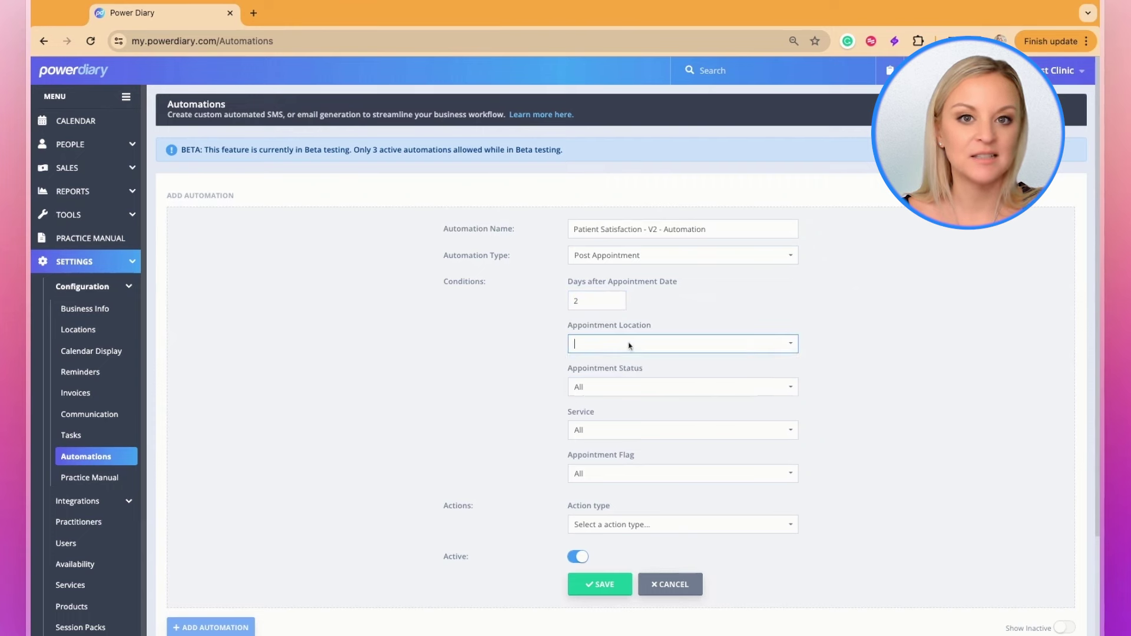
click(637, 388)
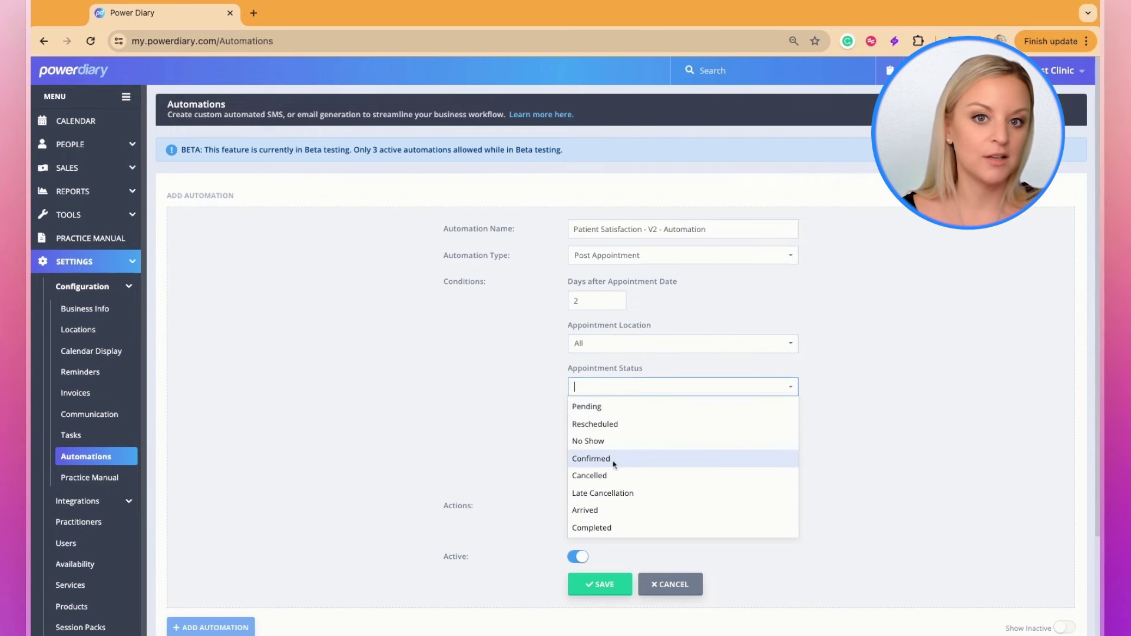
click(610, 526)
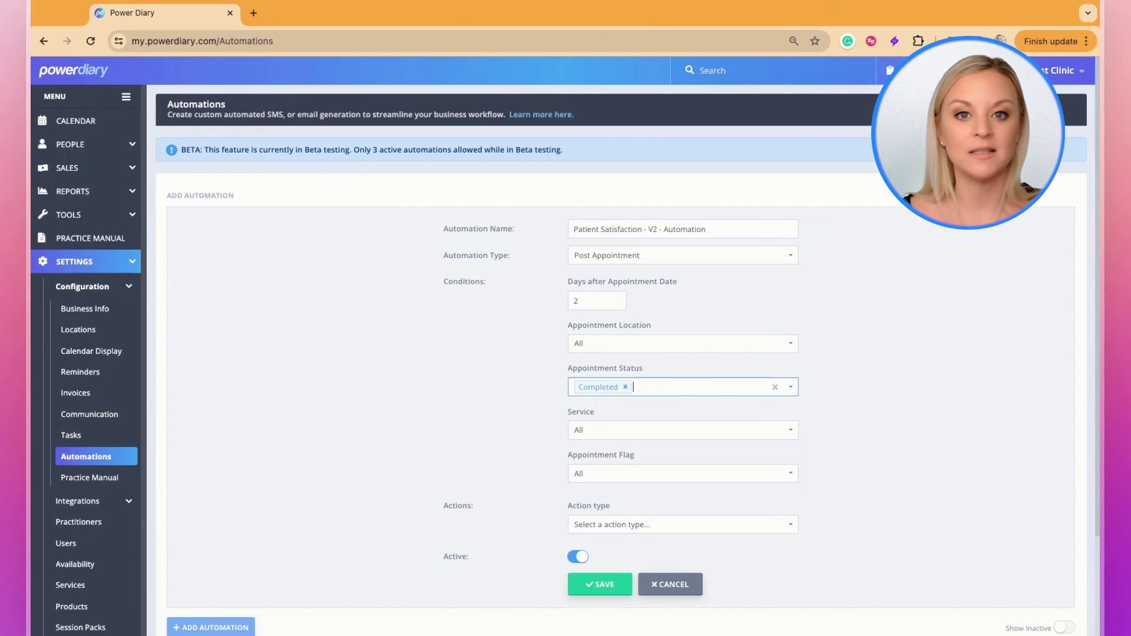
click(677, 430)
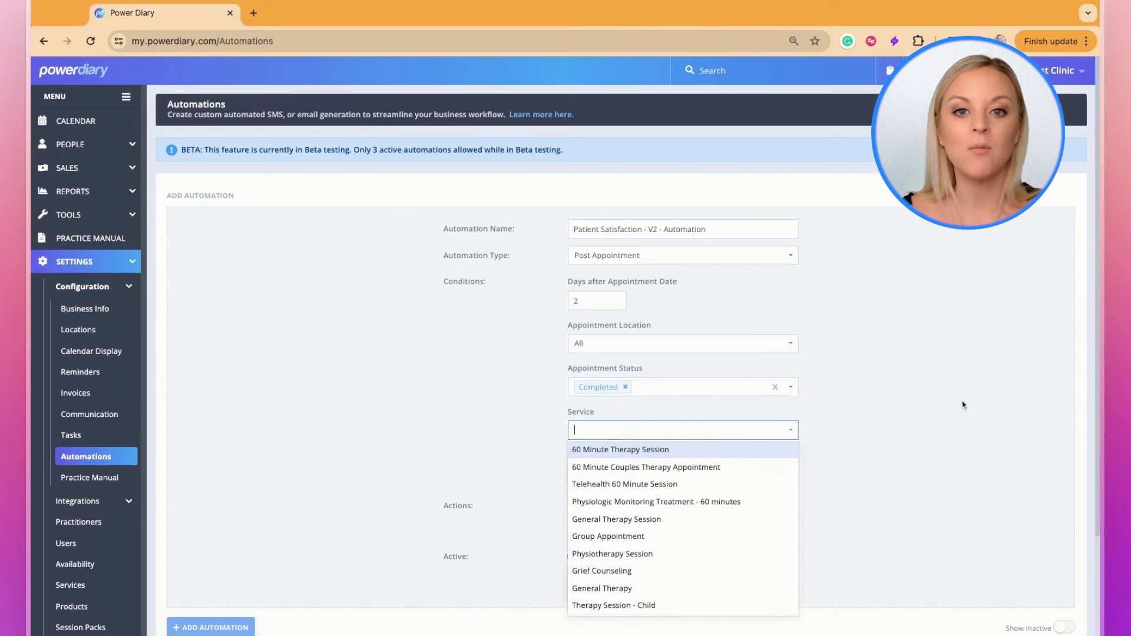
click(939, 400)
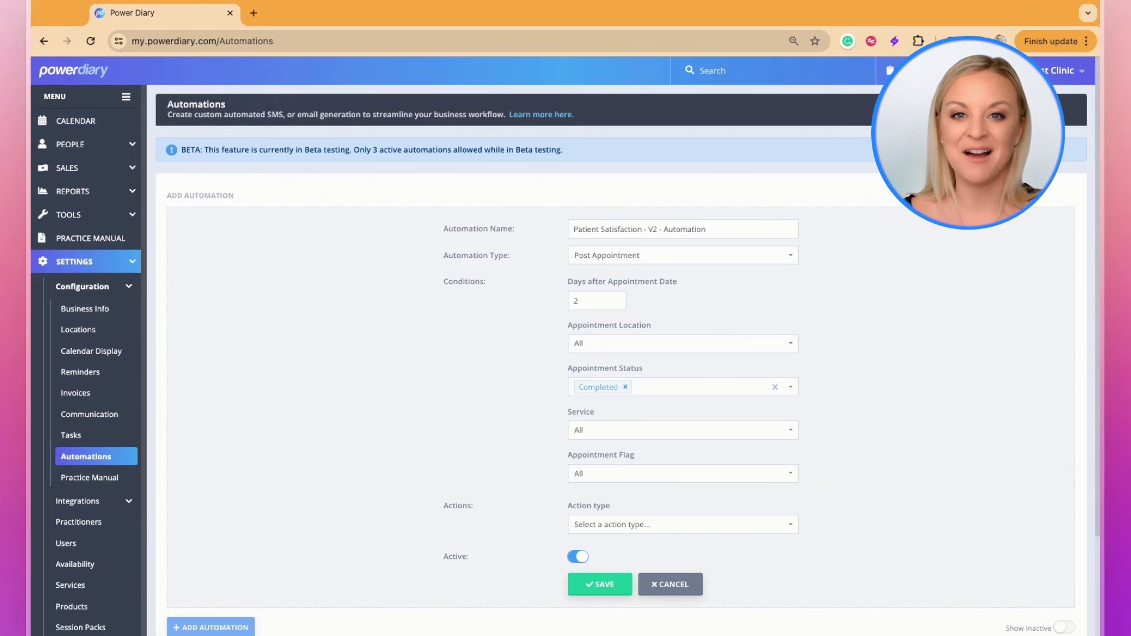
Set the action to Email using the Patient Satisfaction Survey - Automation template.
click(640, 527)
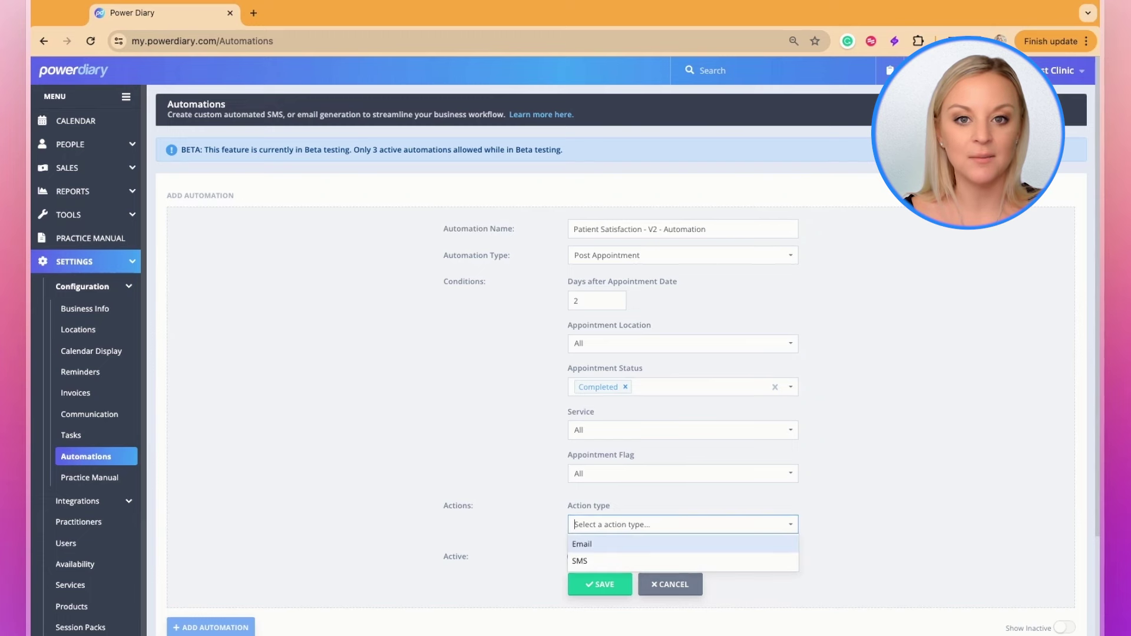
click(621, 545)
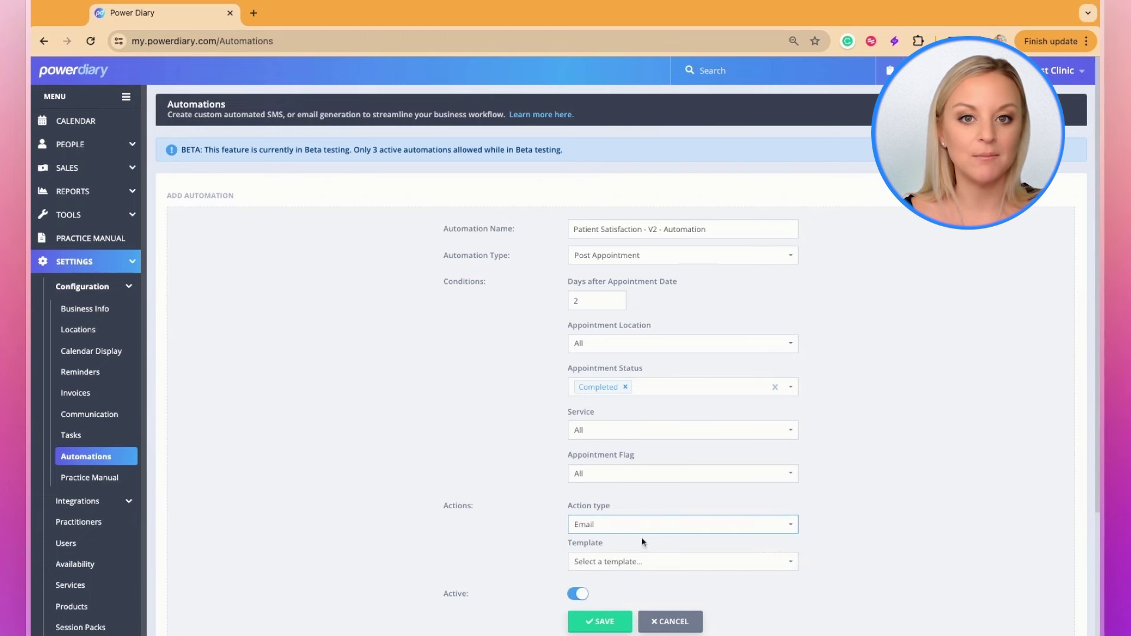
click(692, 564)
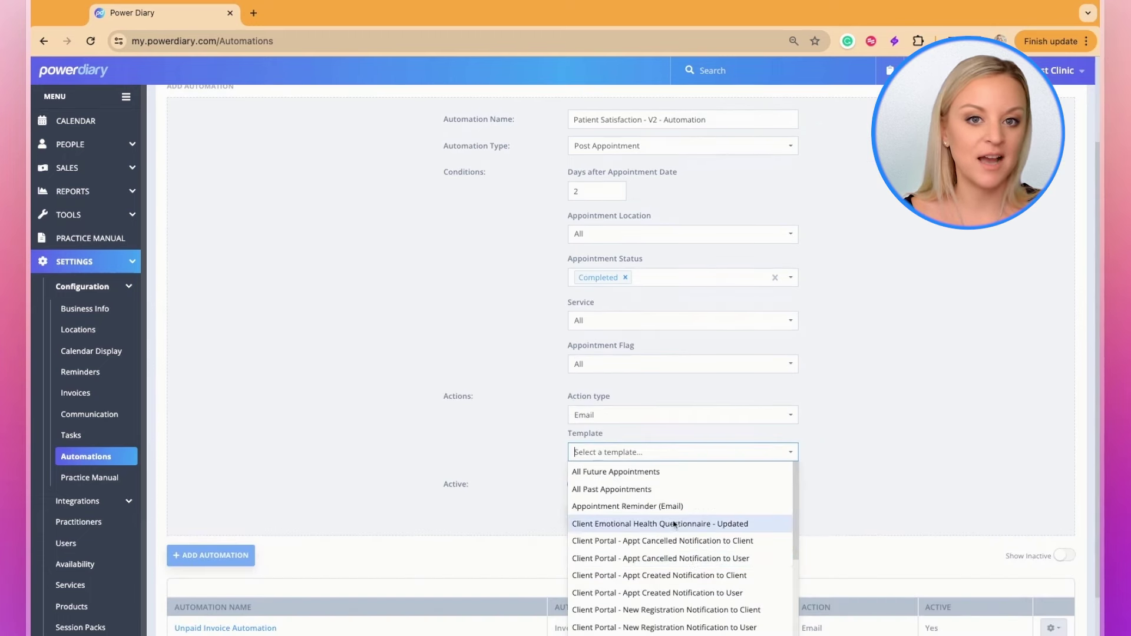
scroll(674, 525, down, 1)
scroll(674, 524, down, 3)
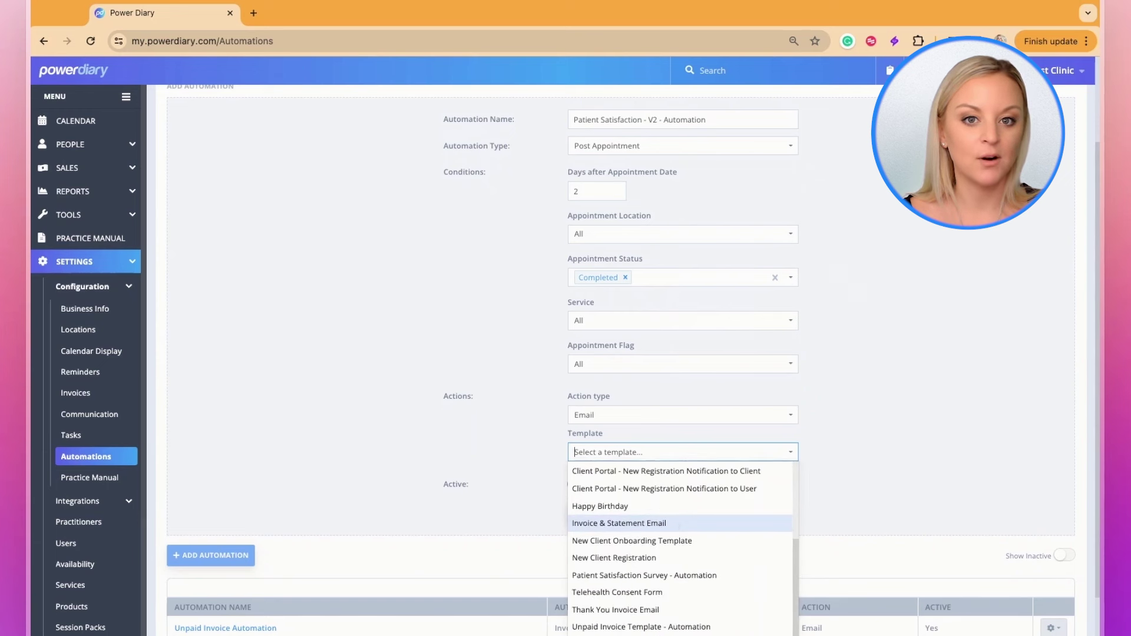
click(664, 577)
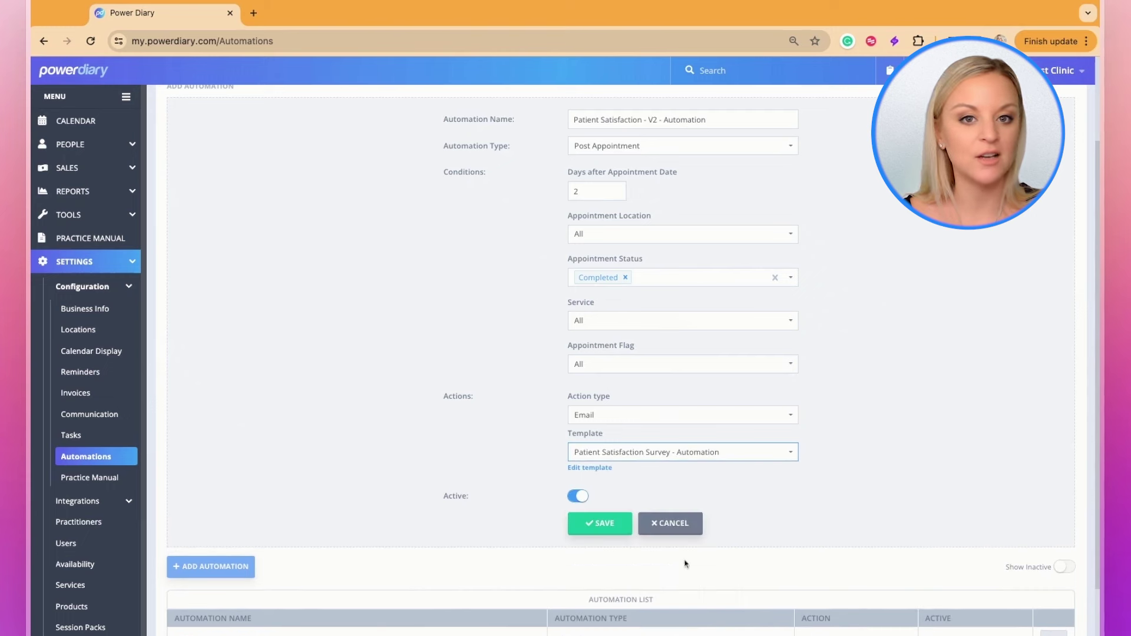
Save the new Patient Satisfaction - V2 - Automation so it appears as active.
click(605, 526)
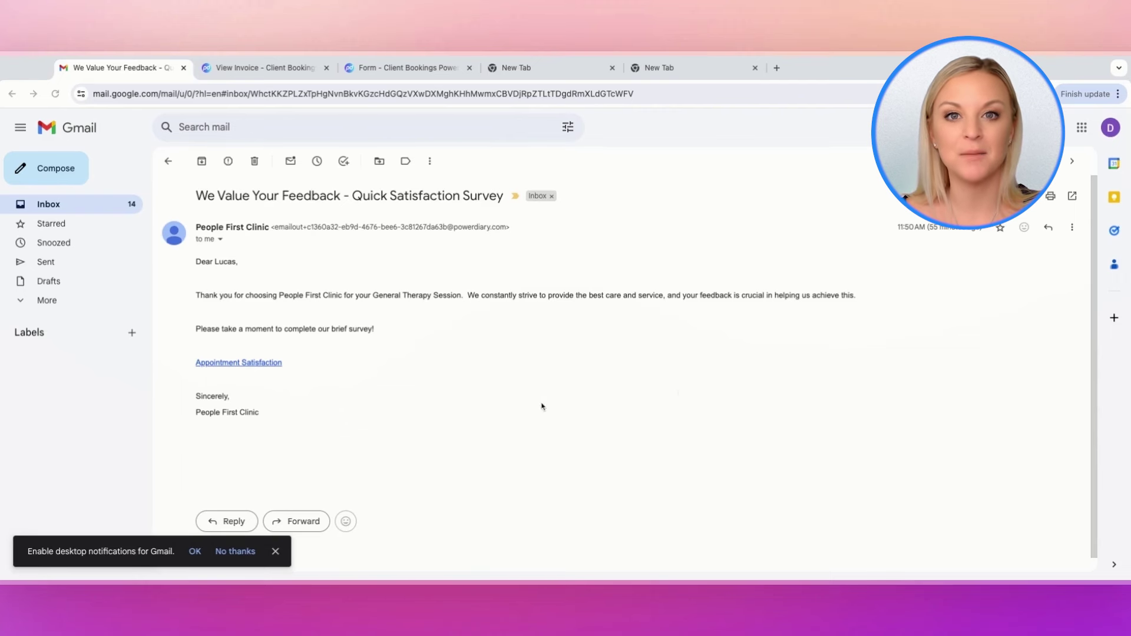
Open the Appointment Satisfaction survey, unlock it with the client's e-mail address, and submit it.
click(224, 365)
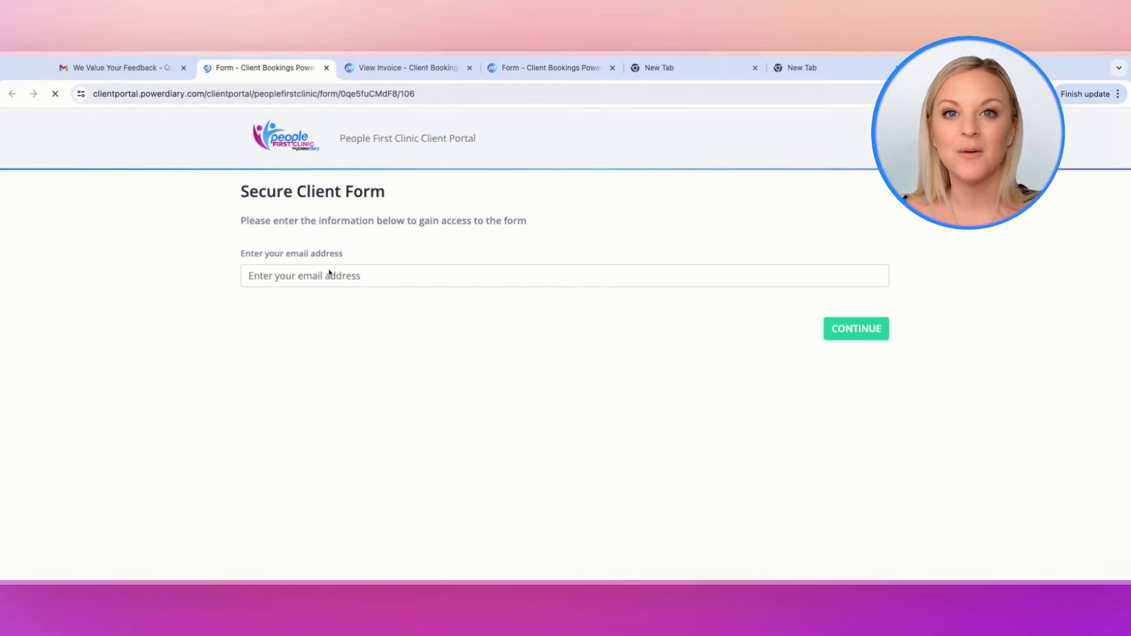
click(315, 282)
click(347, 304)
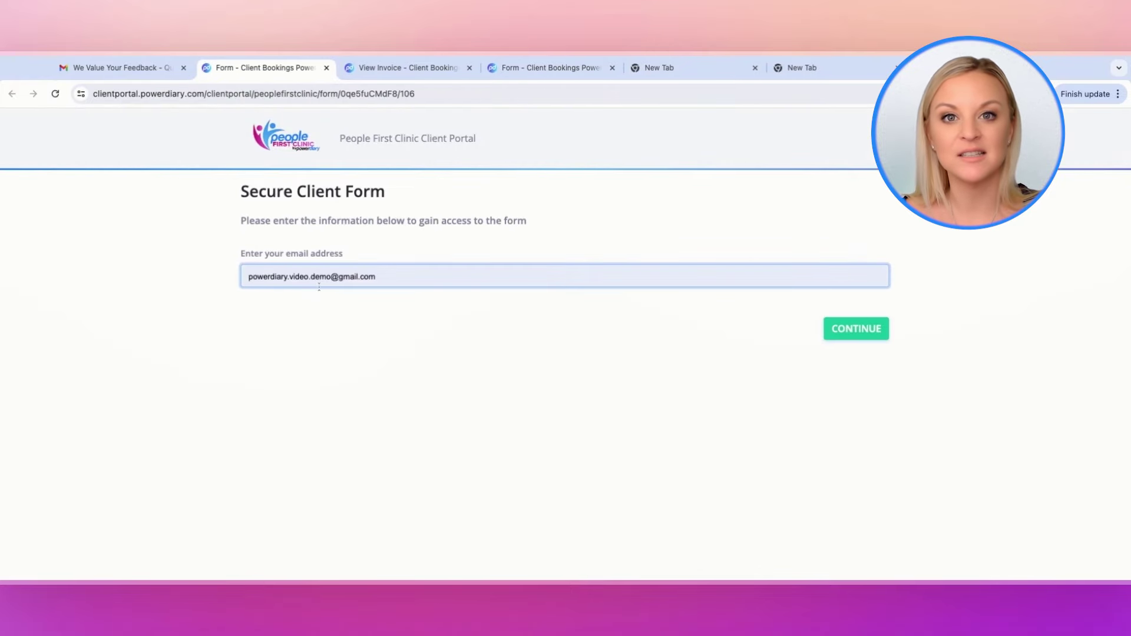
click(850, 334)
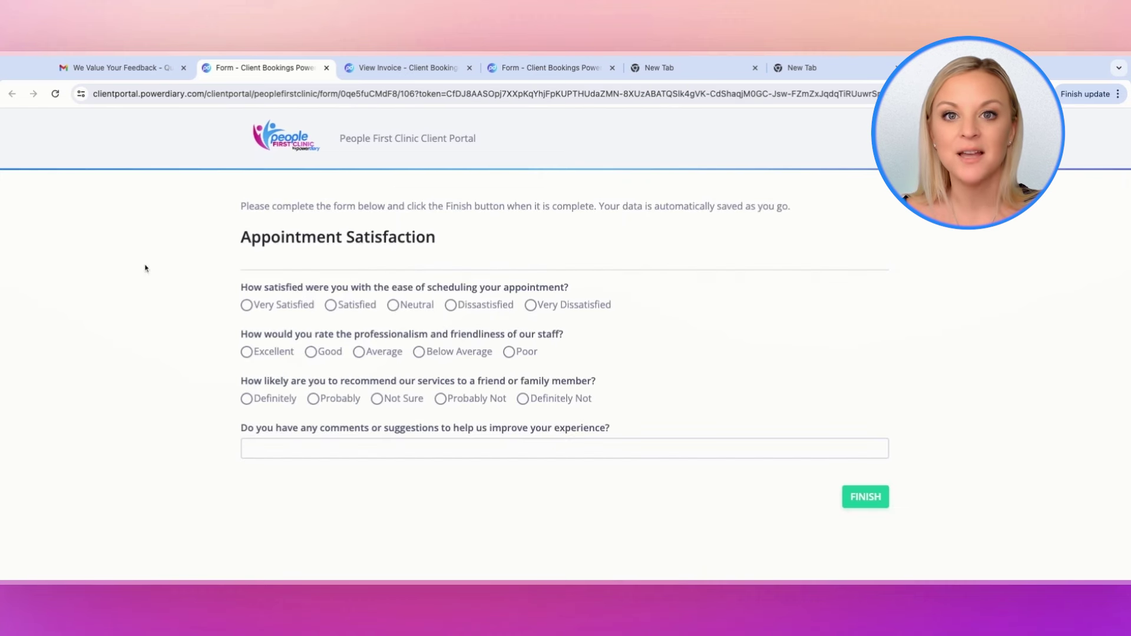
click(869, 508)
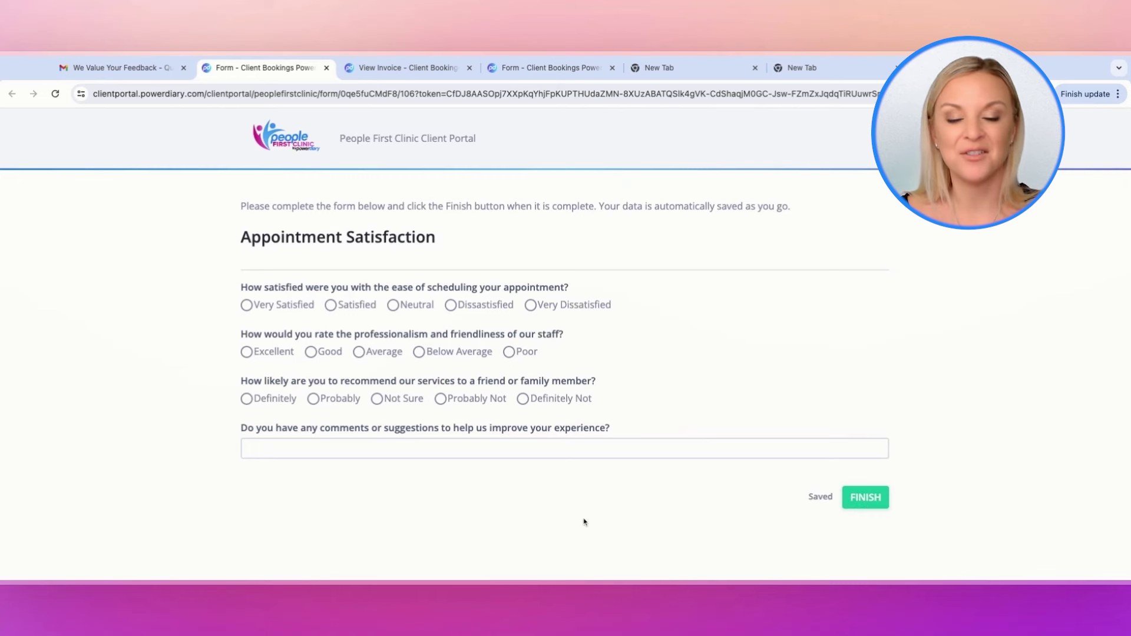